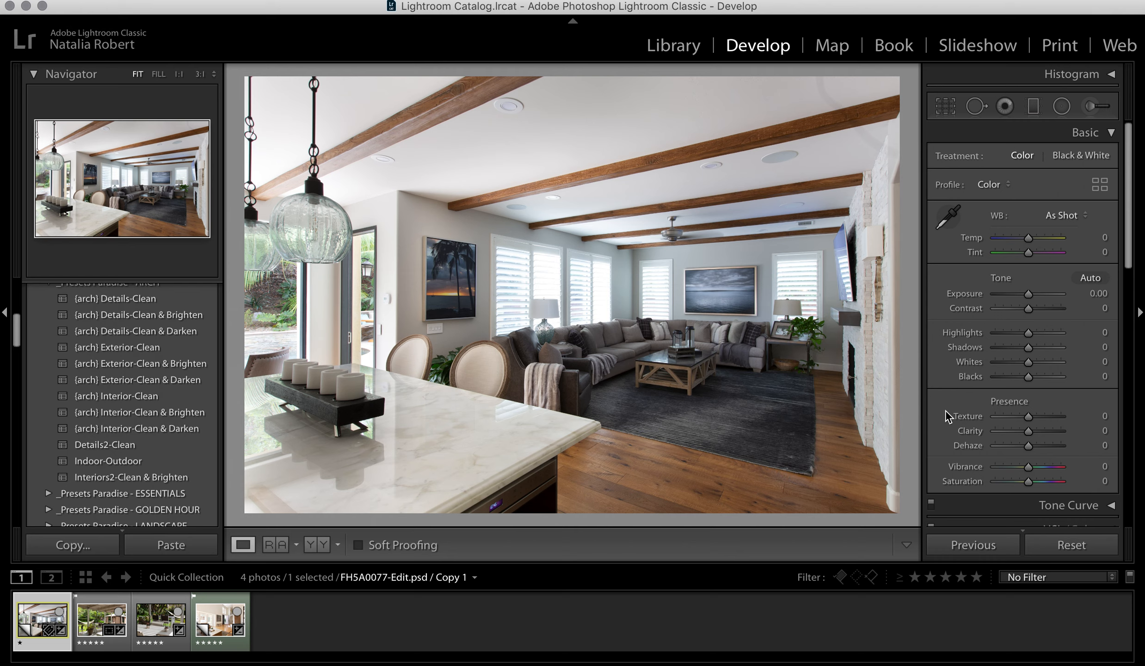
# - Enable Constrain Crop and apply the Auto Upright correction to the living room photo
pyautogui.scroll(-15, 945, 410)
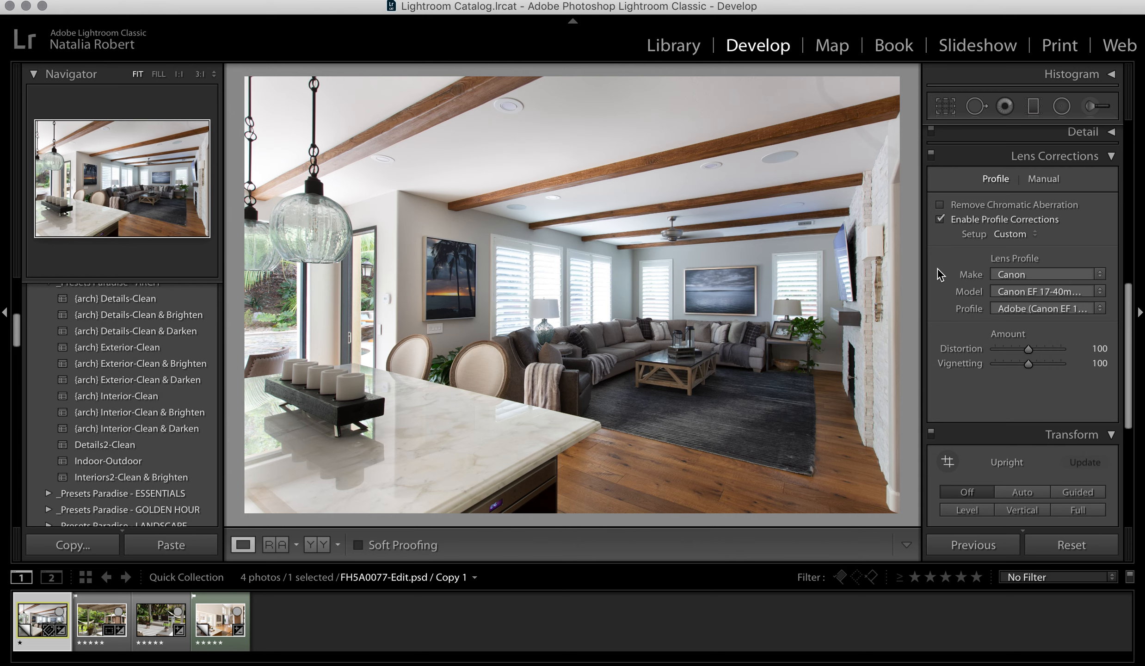
pyautogui.scroll(-5, 937, 268)
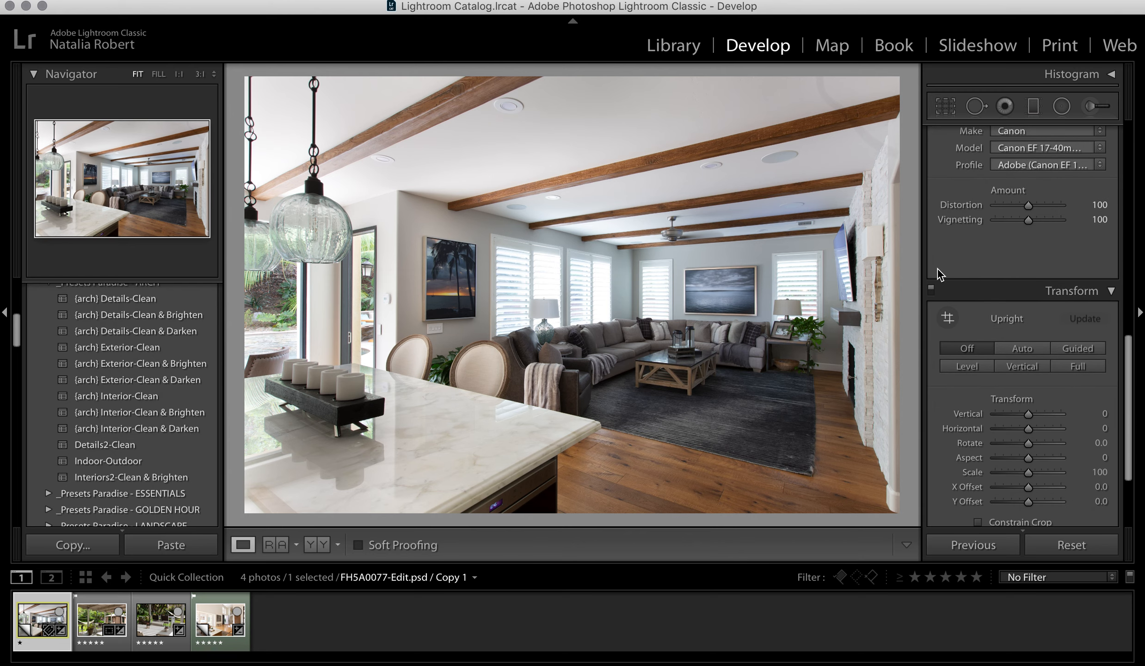
pyautogui.click(978, 433)
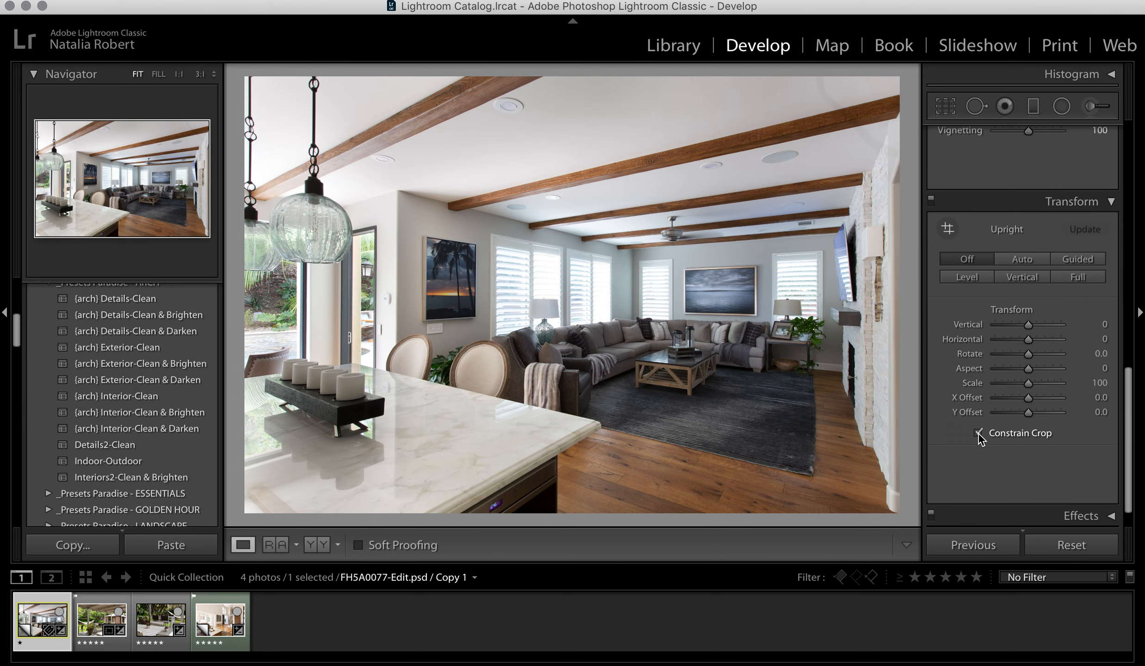
pyautogui.click(1022, 261)
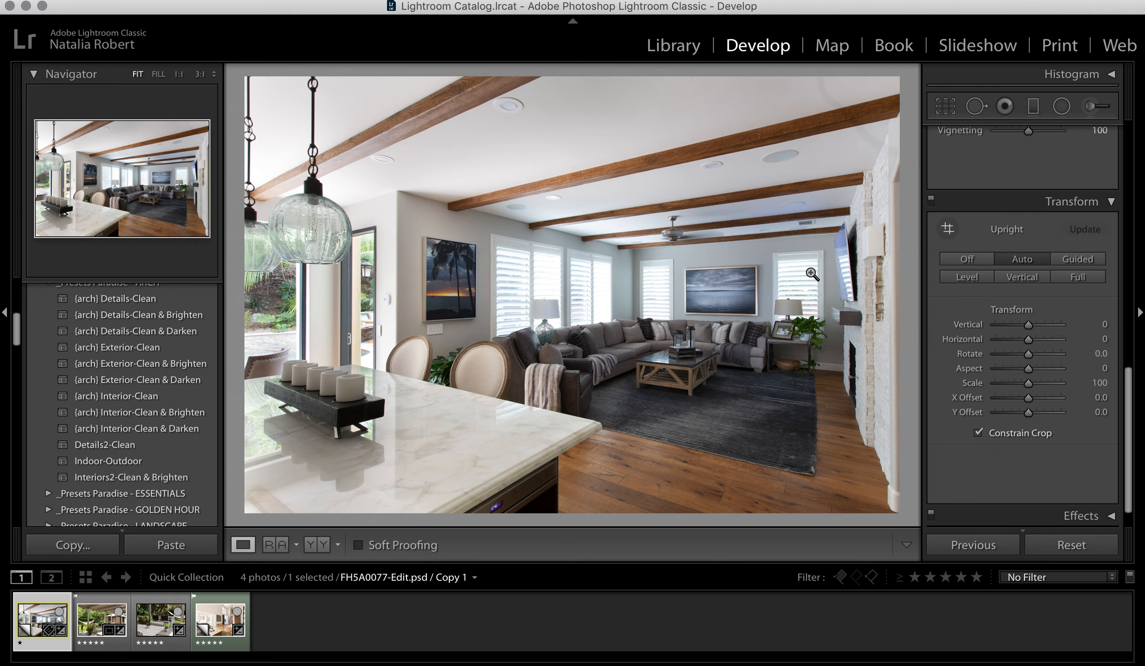
# - Apply the Interiors2-Clean & Brighten preset to the living room photo
pyautogui.scroll(10, 999, 248)
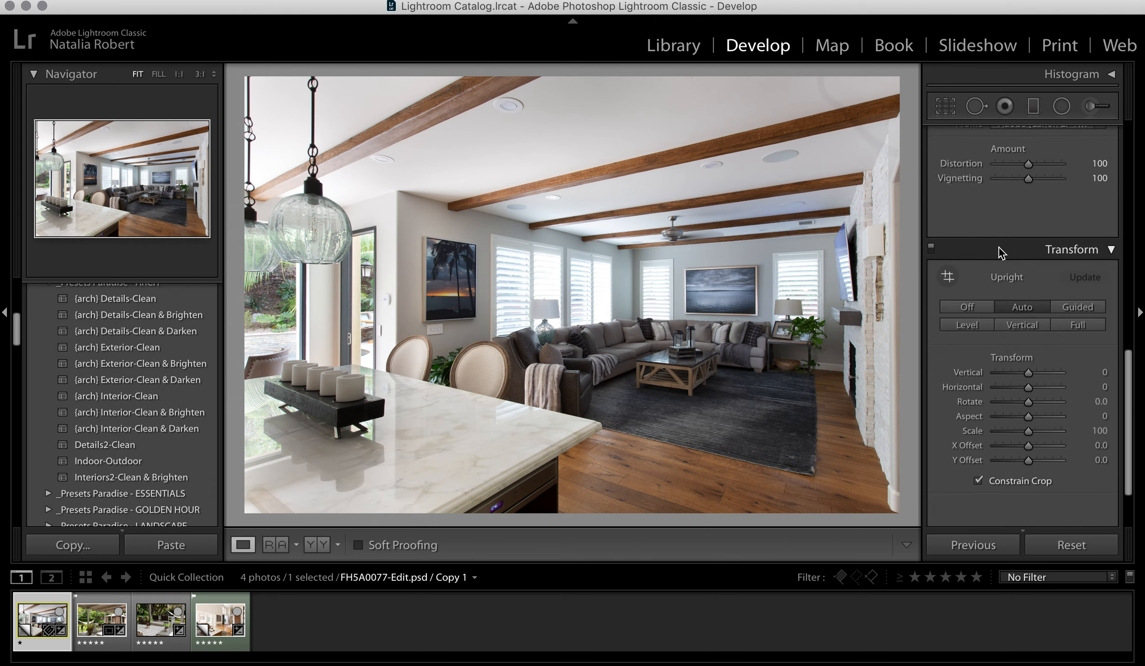
pyautogui.scroll(5, 998, 246)
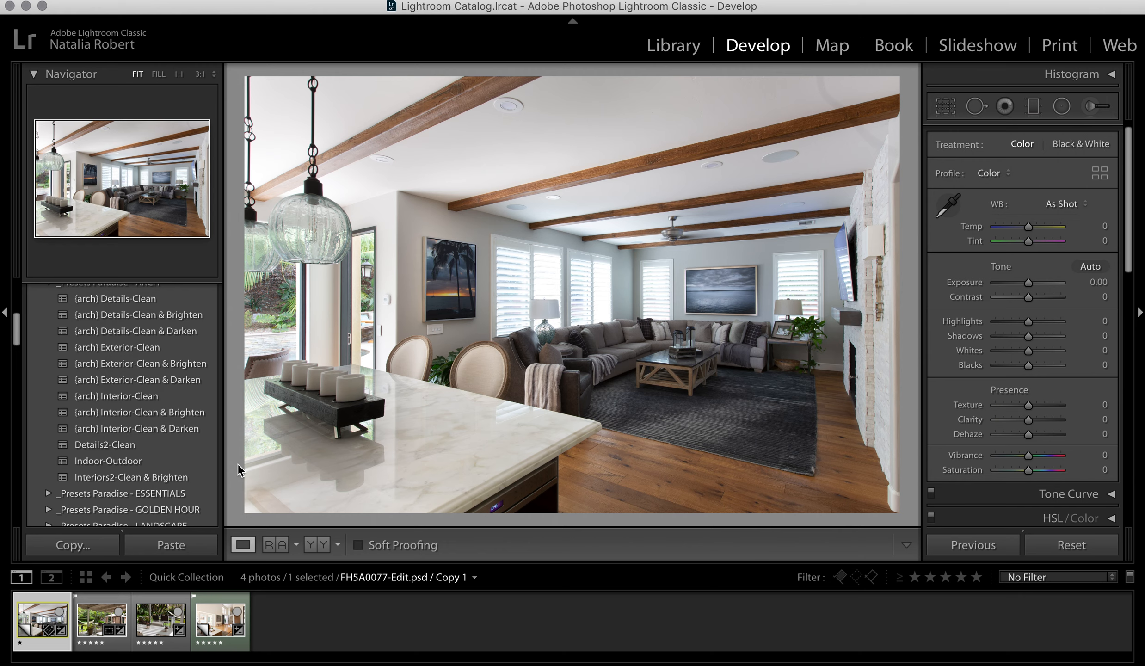
pyautogui.click(202, 478)
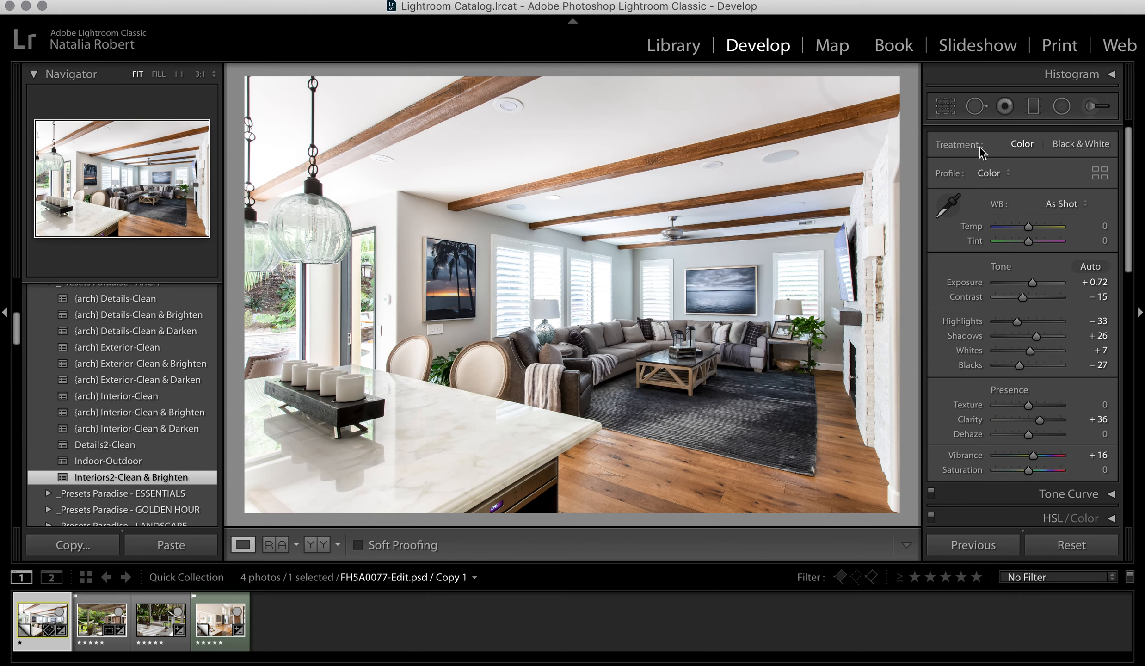
# - Activate the Adjustment Brush with the {arch} Warmer Light effect at its default settings
pyautogui.click(1089, 107)
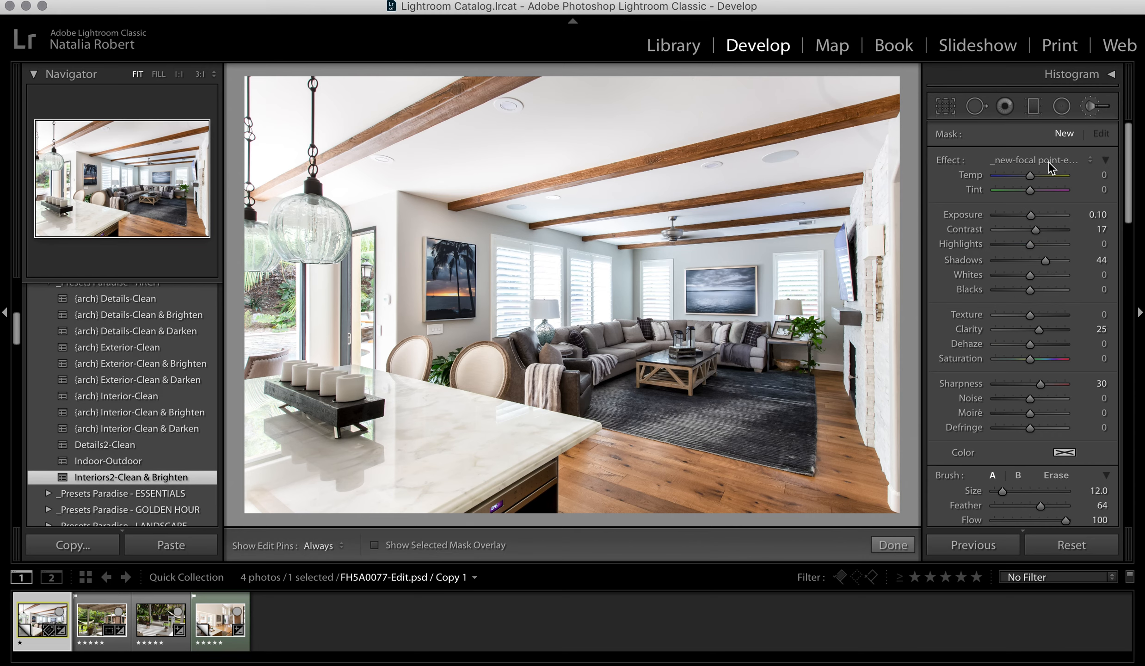
pyautogui.click(1048, 161)
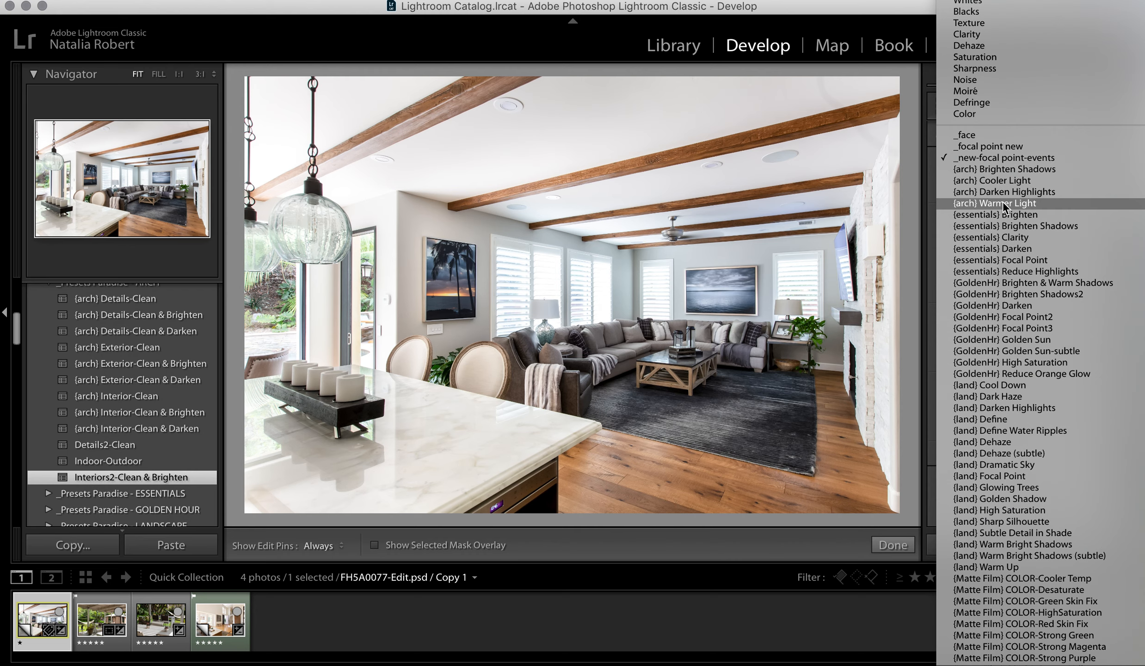
pyautogui.click(1038, 204)
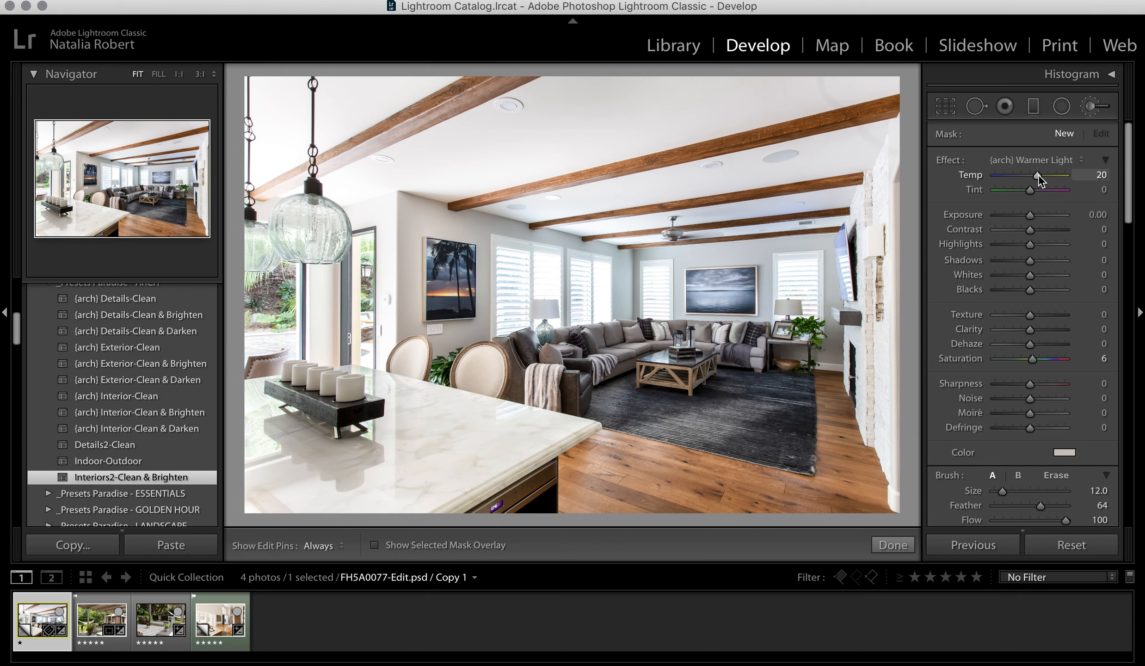
pyautogui.moveTo(1038, 174); pyautogui.dragTo(1035, 176)
pyautogui.click(1035, 162)
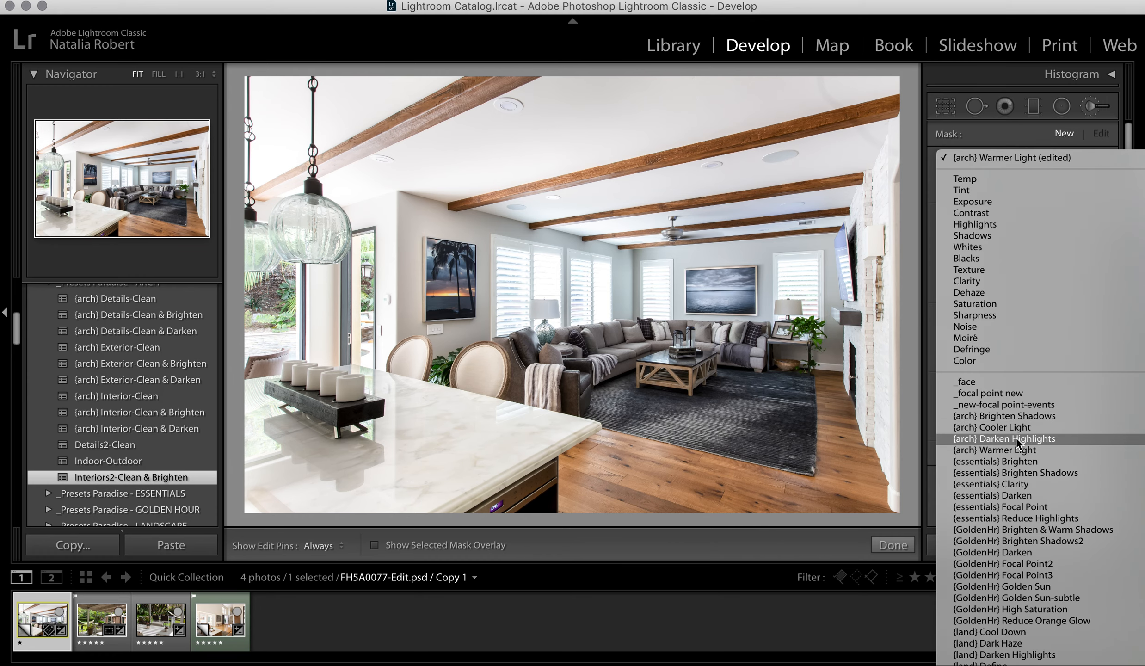
pyautogui.click(1014, 451)
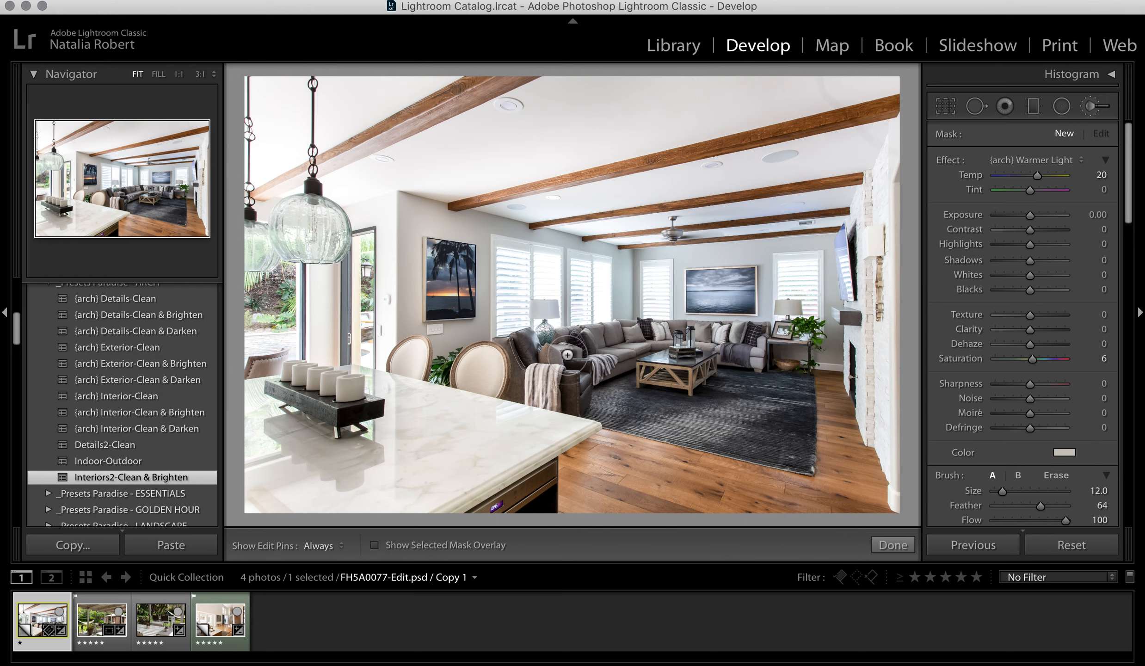
# - Paint the effect over the sofa area at the back of the room with a size 15 brush, and set its Temp to 10 and Tint to 7
pyautogui.scroll(1, 657, 277)
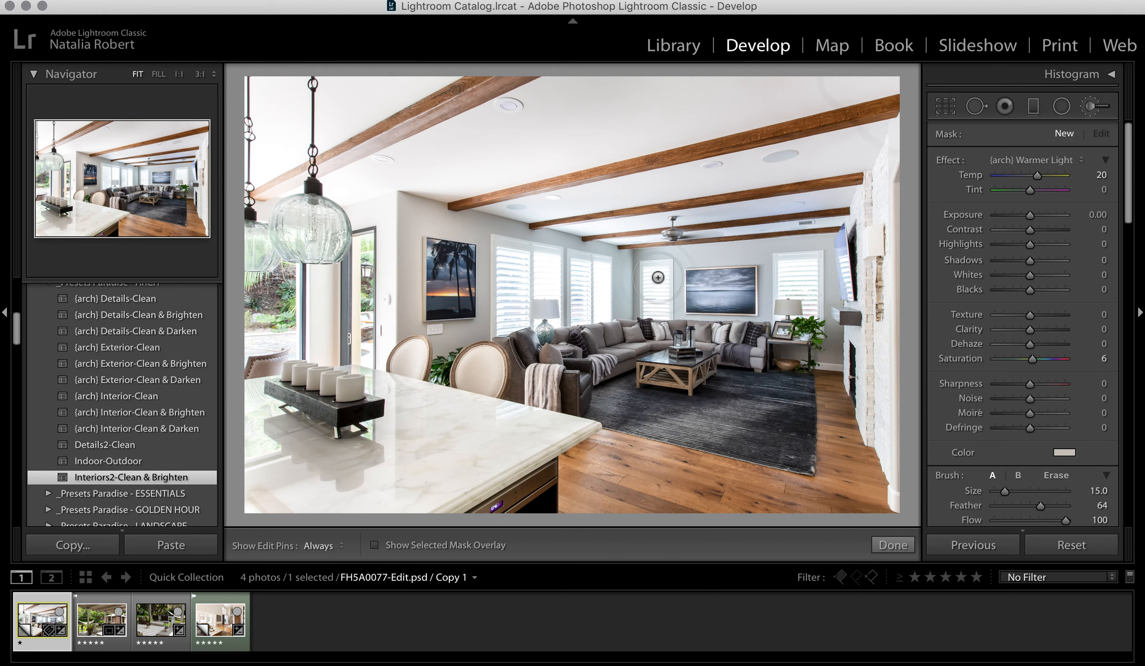
pyautogui.scroll(2, 622, 318)
pyautogui.press('h')
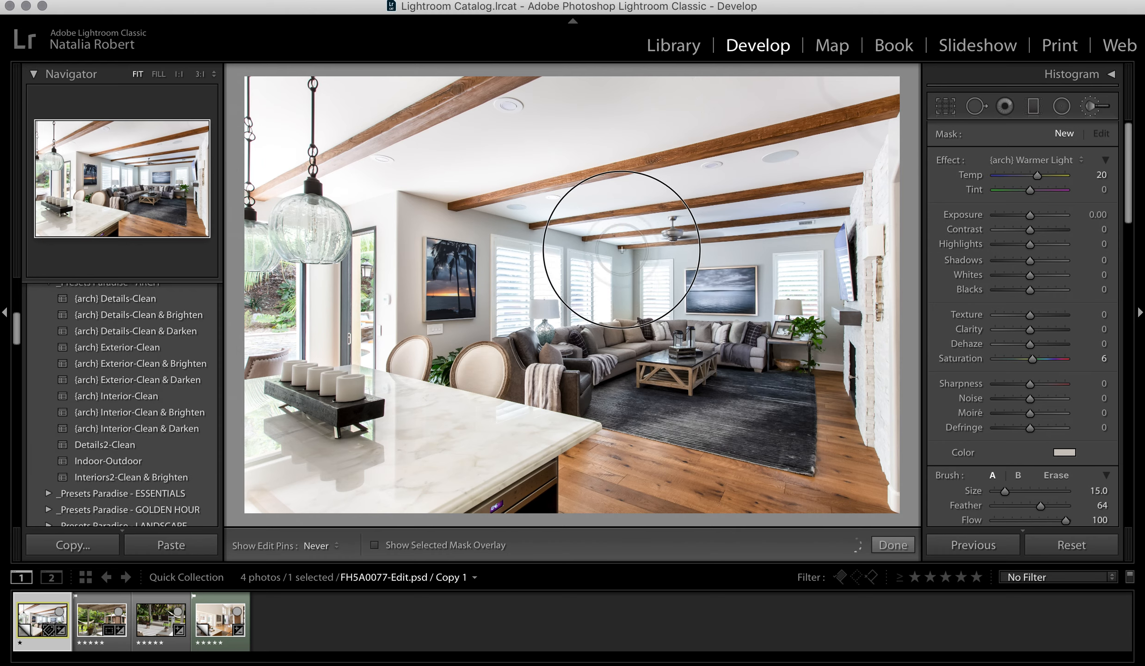
pyautogui.moveTo(549, 247)
pyautogui.mouseDown()
pyautogui.moveTo(649, 258)
pyautogui.moveTo(519, 240)
pyautogui.moveTo(655, 260)
pyautogui.mouseUp()
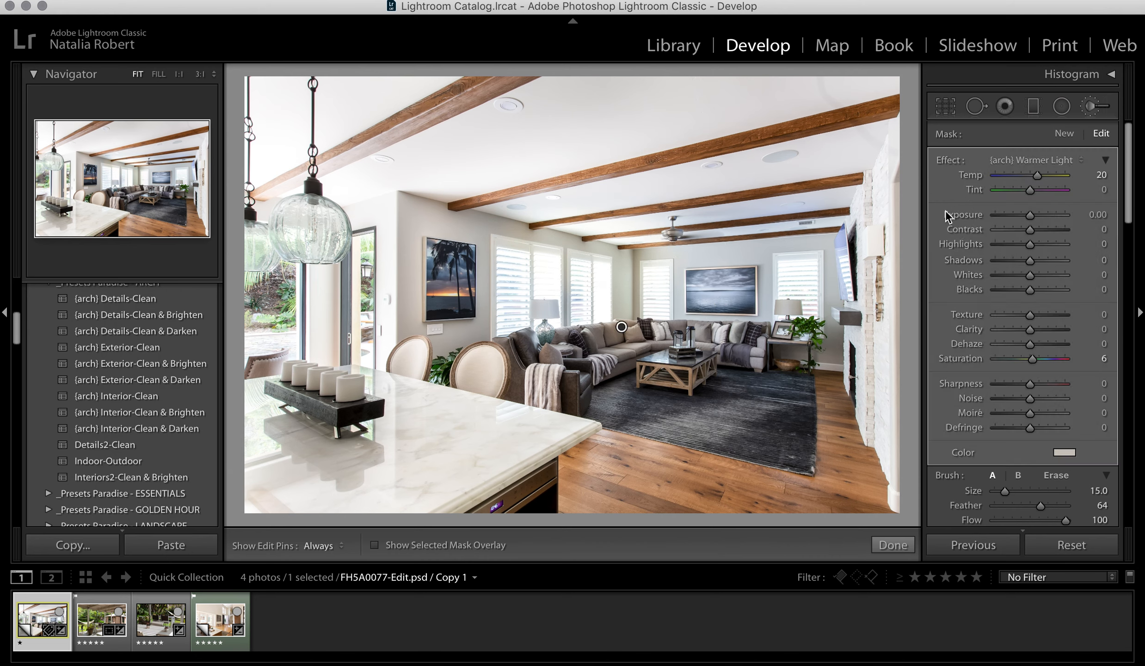
pyautogui.moveTo(1037, 176); pyautogui.dragTo(1033, 177)
pyautogui.moveTo(1029, 190); pyautogui.dragTo(1032, 191)
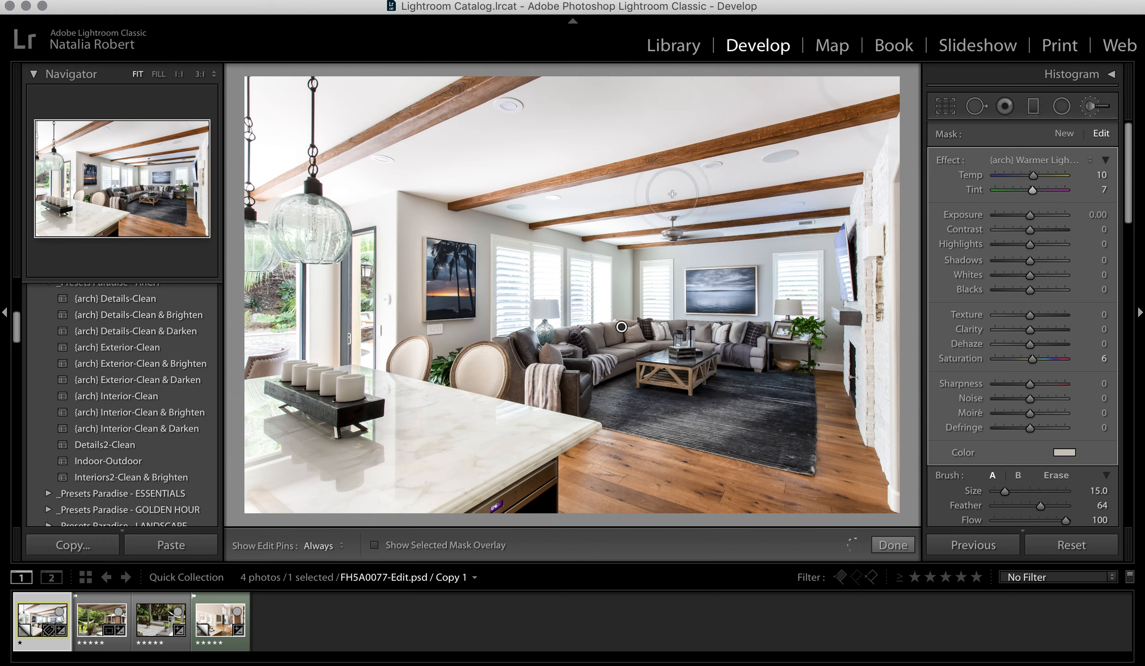
# - Extend the warming mask over the rest of the sofa and back wall with brush sizes between 12 and 17, and finish the brush edit
pyautogui.scroll(-1, 575, 315)
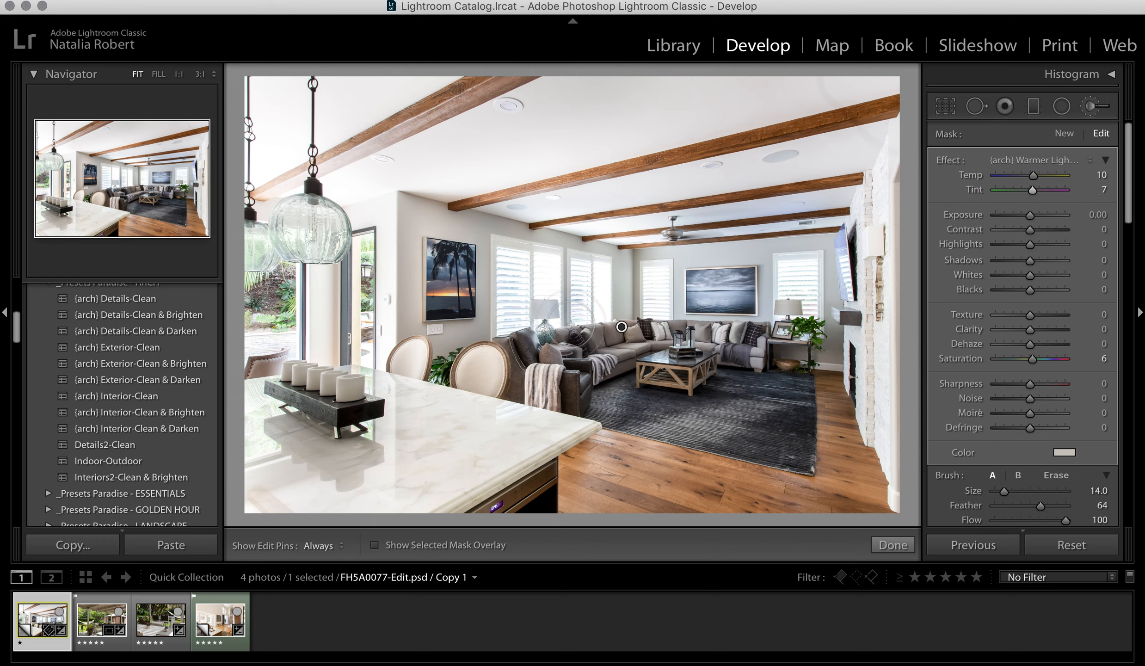
pyautogui.press('h')
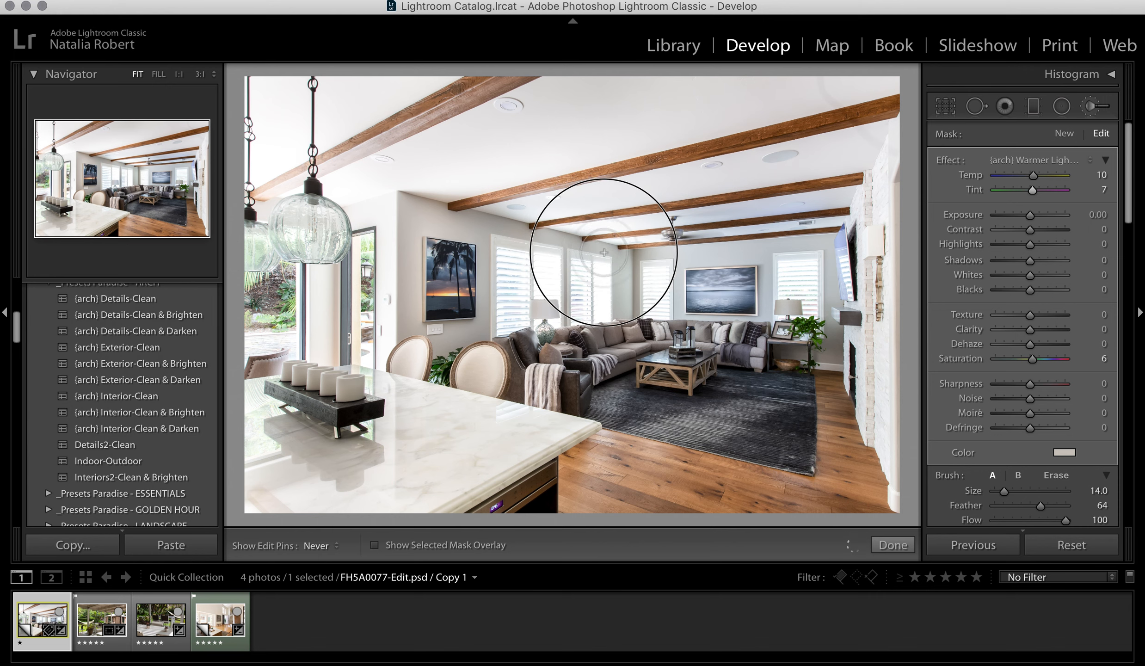
pyautogui.press('h')
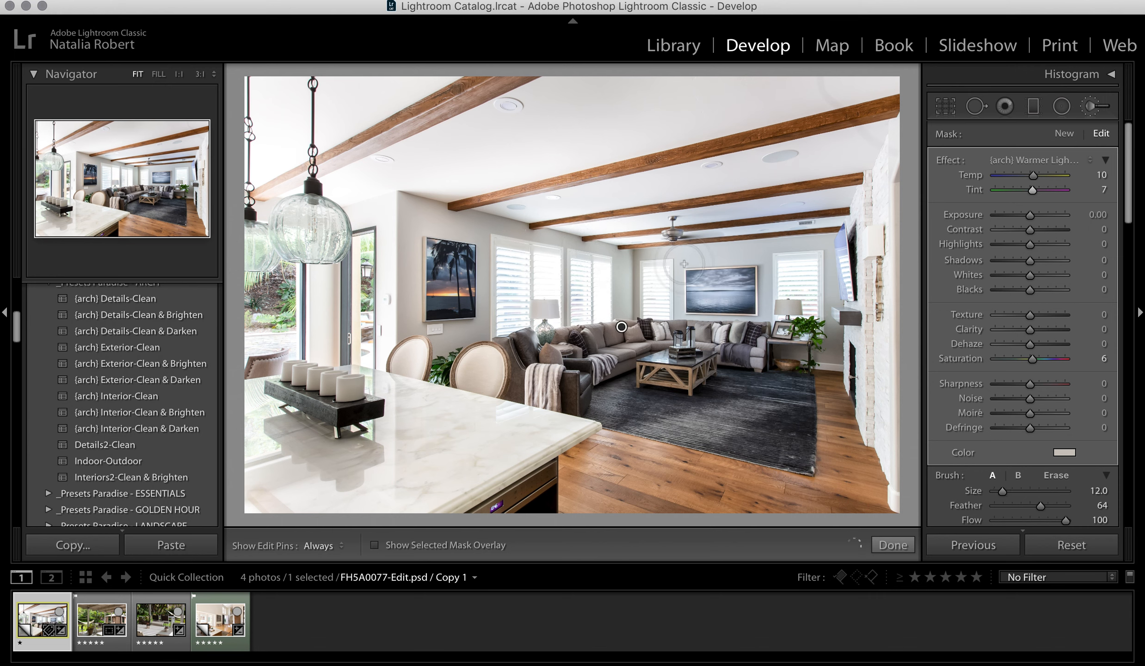
pyautogui.scroll(3, 687, 256)
pyautogui.press('h')
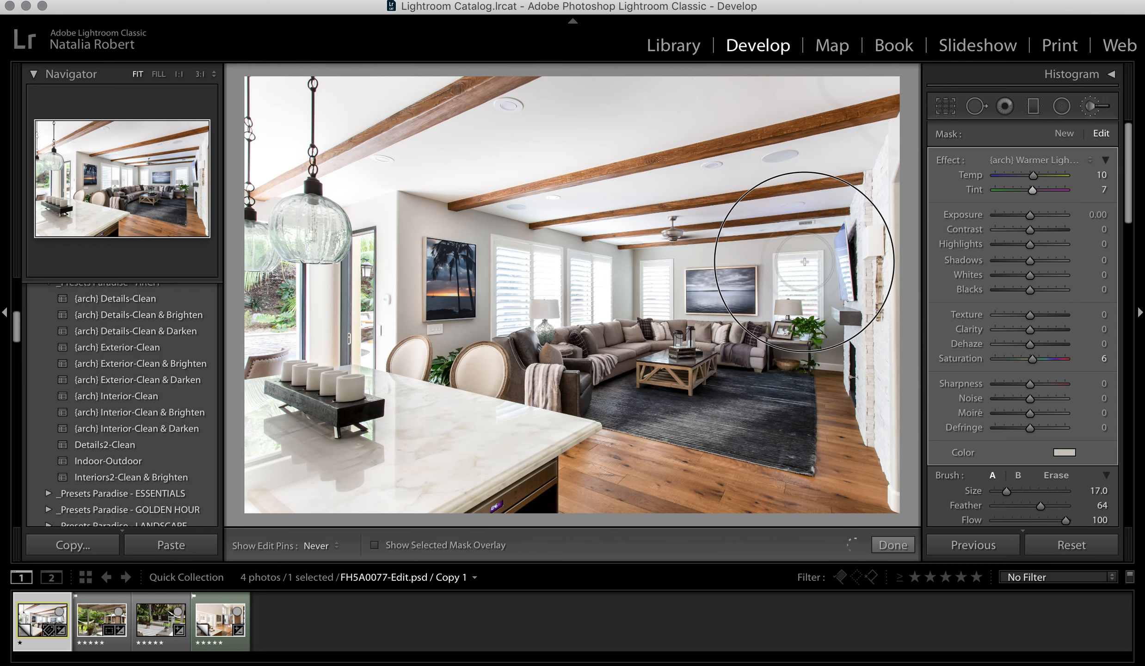
pyautogui.press('h')
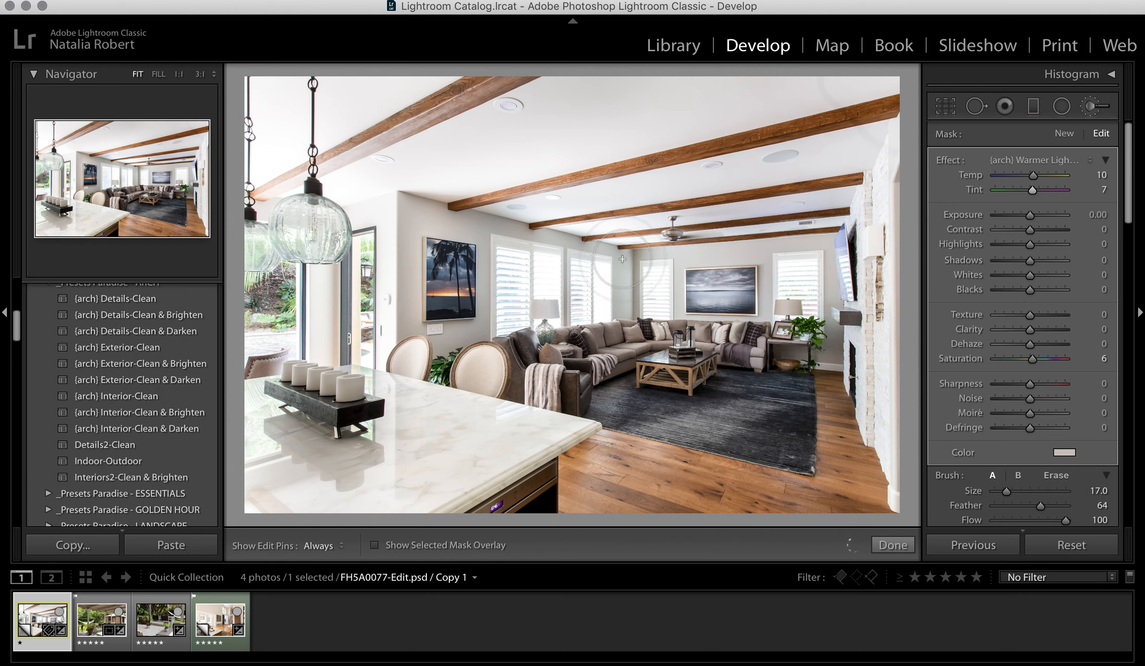
pyautogui.press('h')
pyautogui.press('h')
pyautogui.press('[')
pyautogui.press('[')
pyautogui.press('[')
pyautogui.moveTo(574, 246); pyautogui.dragTo(595, 252)
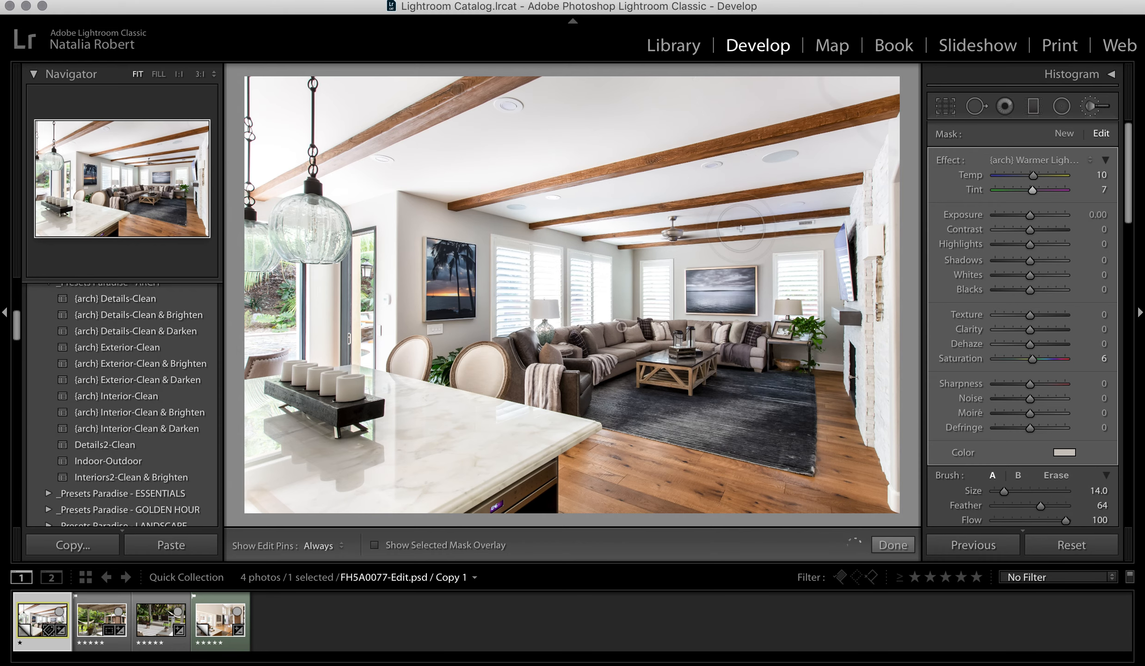
pyautogui.click(892, 544)
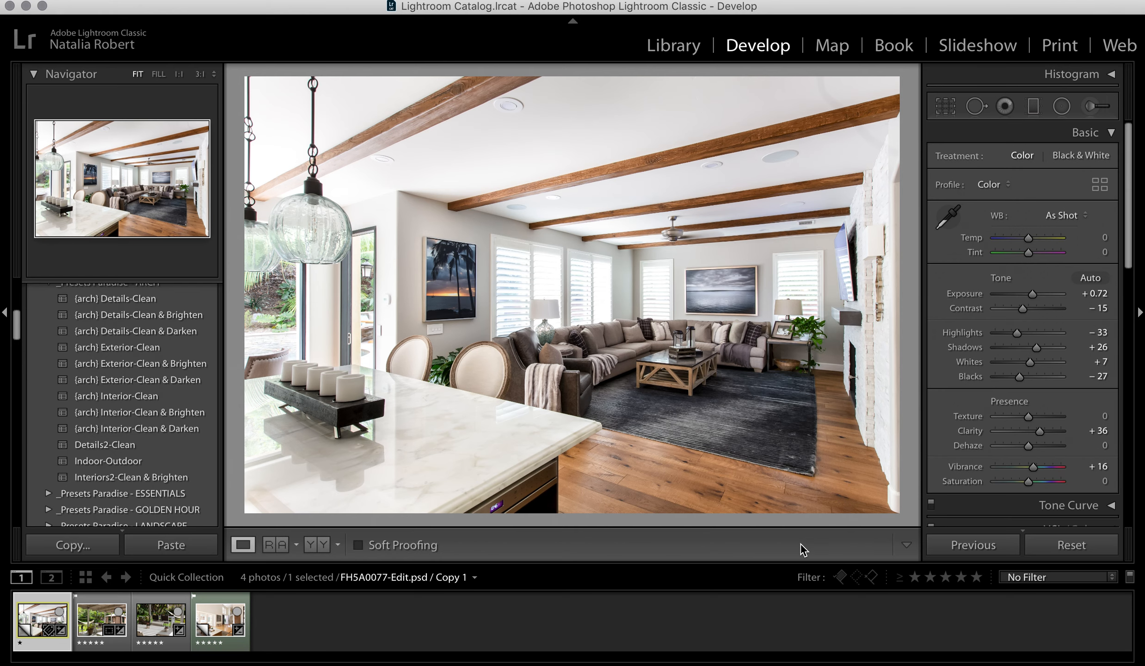
# - Compare the living room photo before and after side by side, and briefly review the Adjustment Brush settings
pyautogui.click(324, 545)
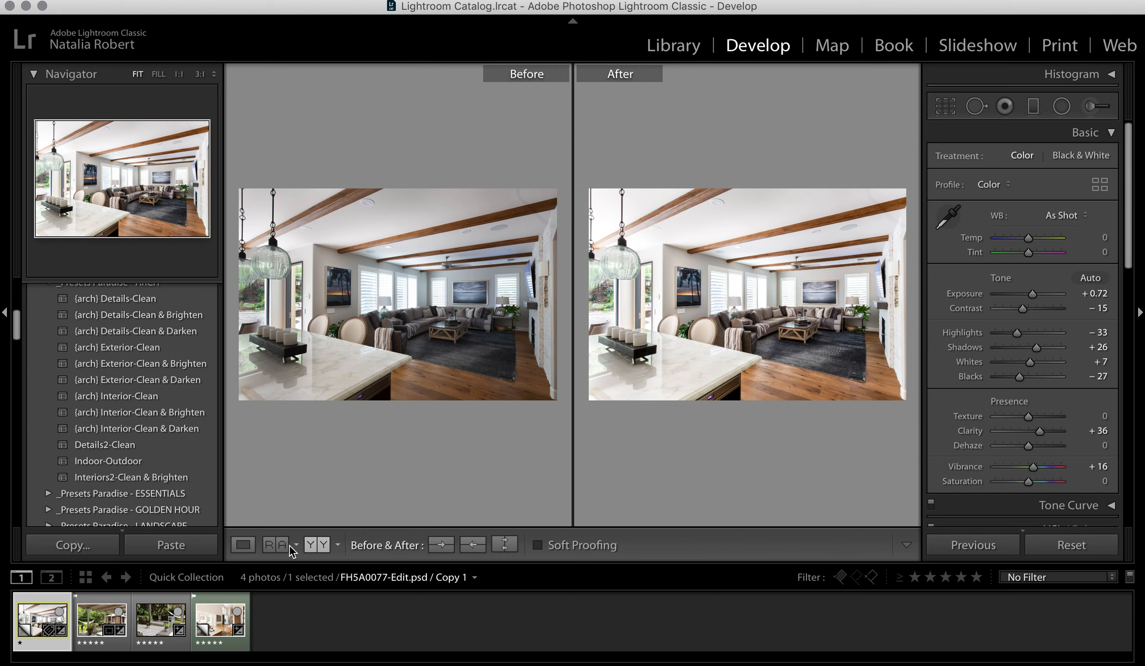
pyautogui.click(247, 544)
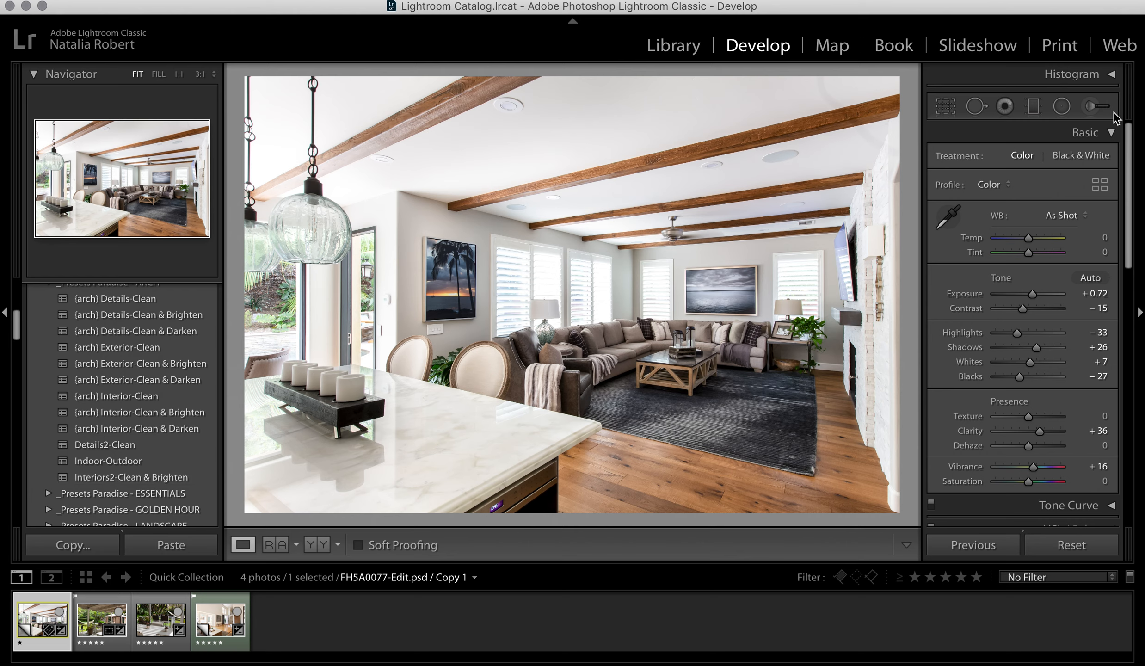
pyautogui.click(1093, 106)
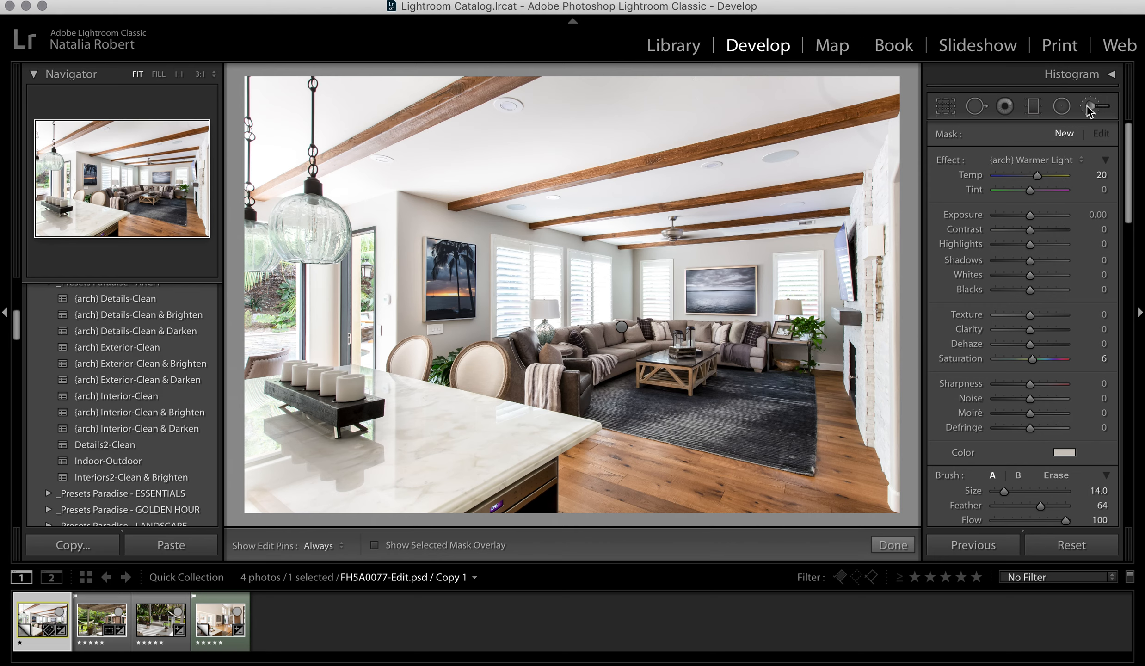
pyautogui.click(892, 545)
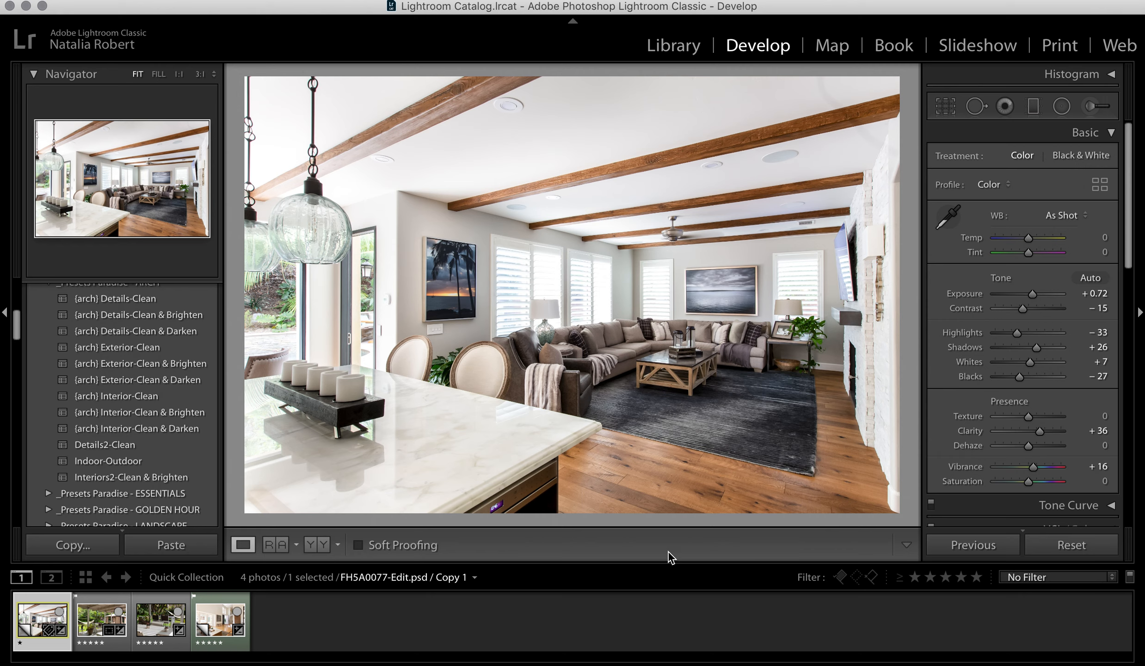
# - Open the patio photo FH5A4243.CR2 and apply the {arch} Exterior-Clean preset
pyautogui.click(102, 623)
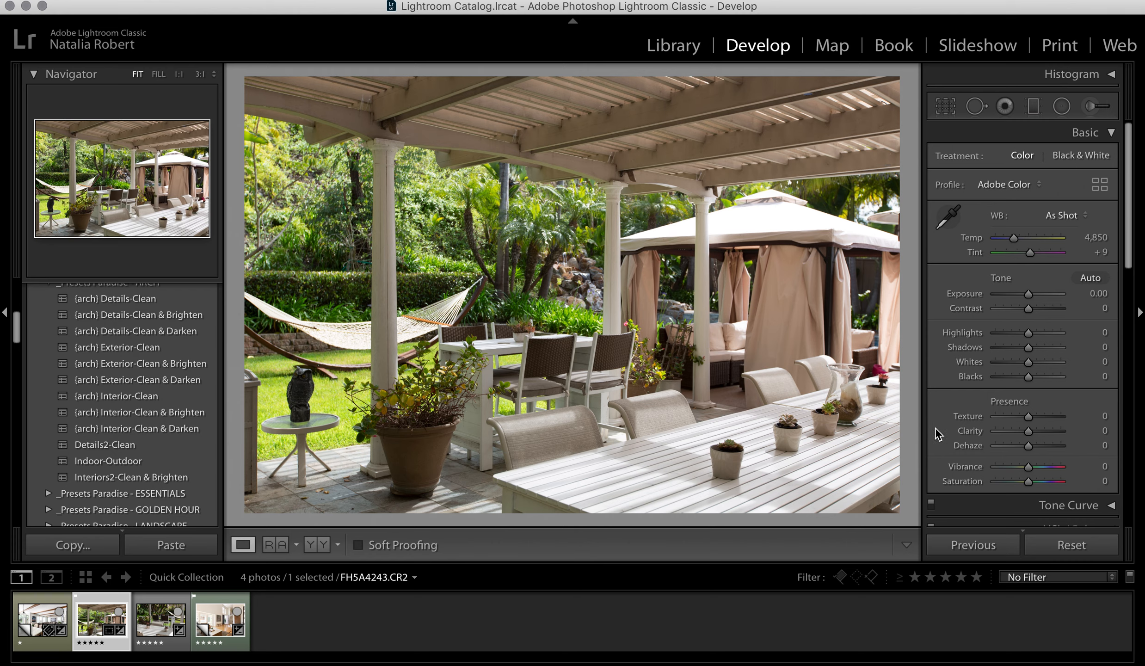
pyautogui.scroll(-10, 946, 425)
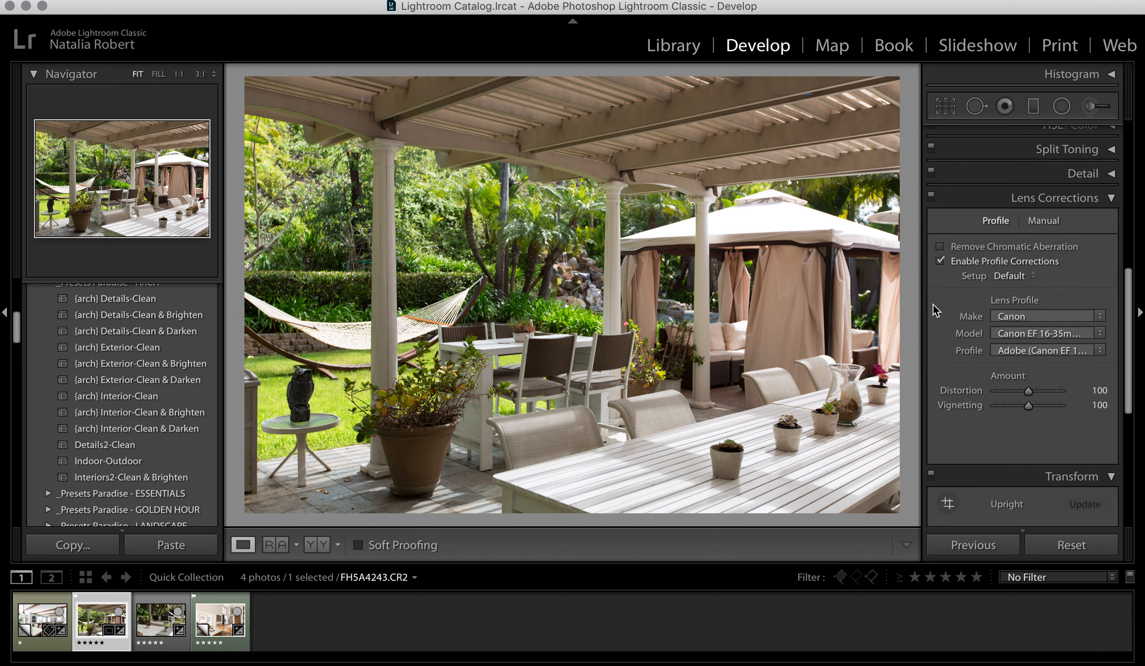
pyautogui.scroll(-5, 1066, 302)
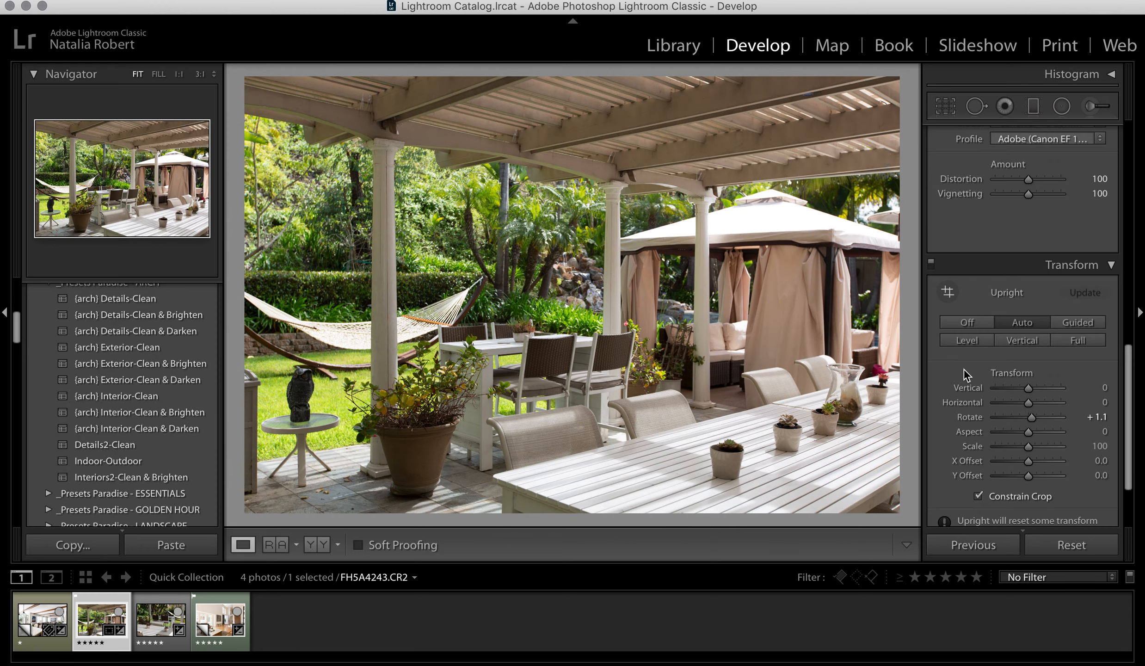
pyautogui.scroll(10, 963, 368)
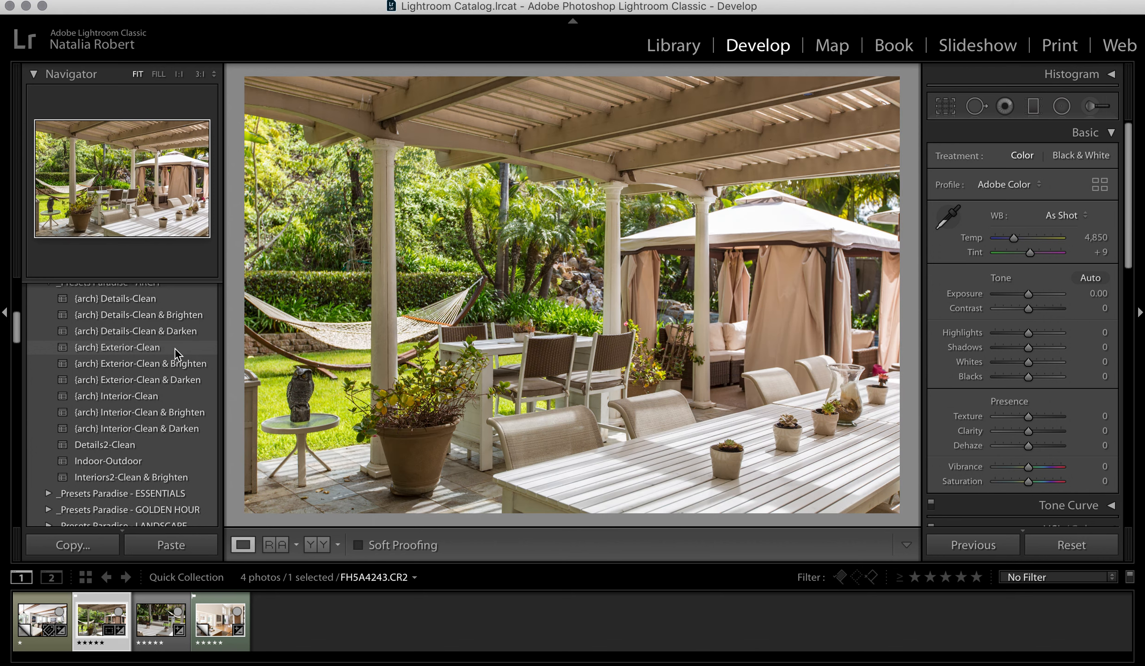
pyautogui.click(174, 348)
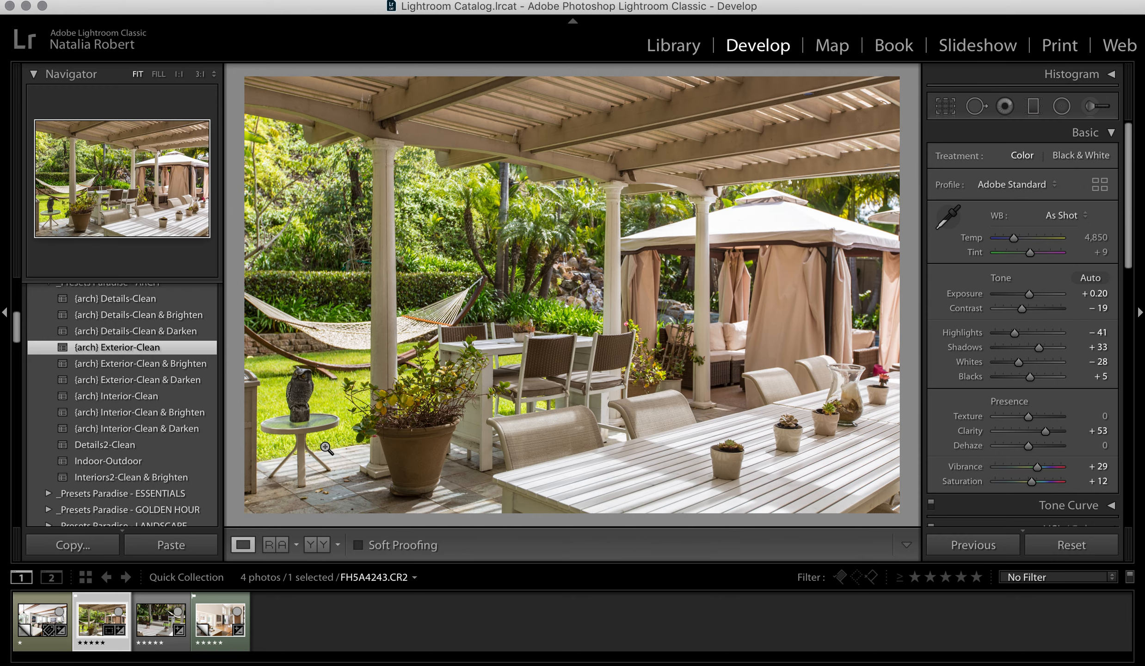
# - Compare the patio photo before and after side by side, hiding both side panels to enlarge the view
pyautogui.click(323, 544)
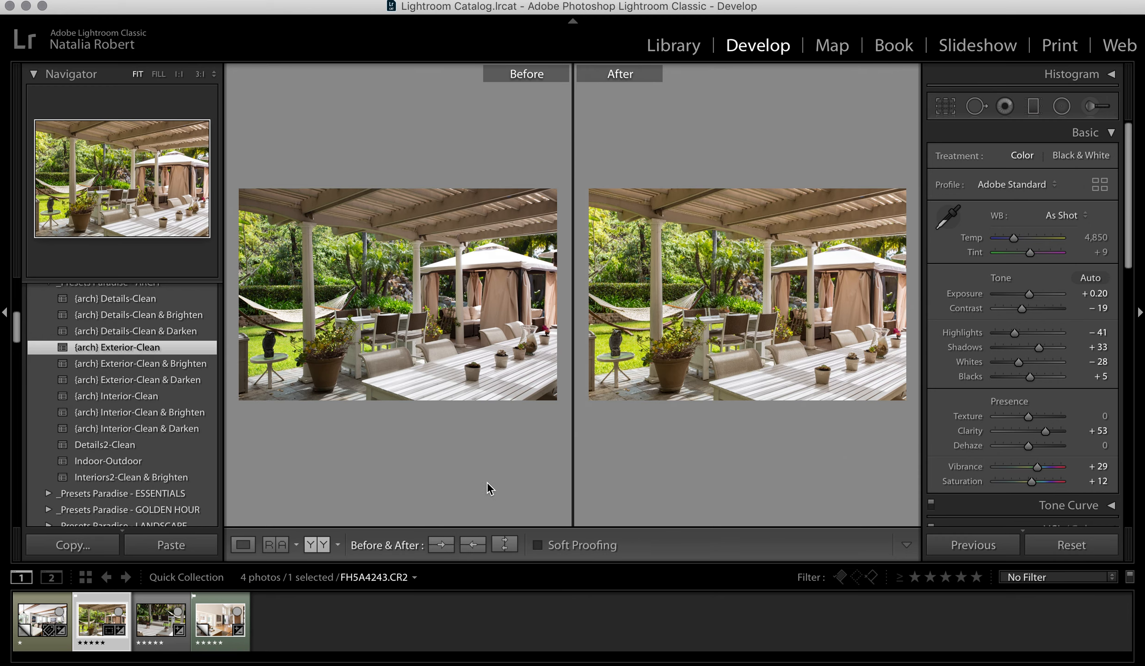
pyautogui.click(1141, 314)
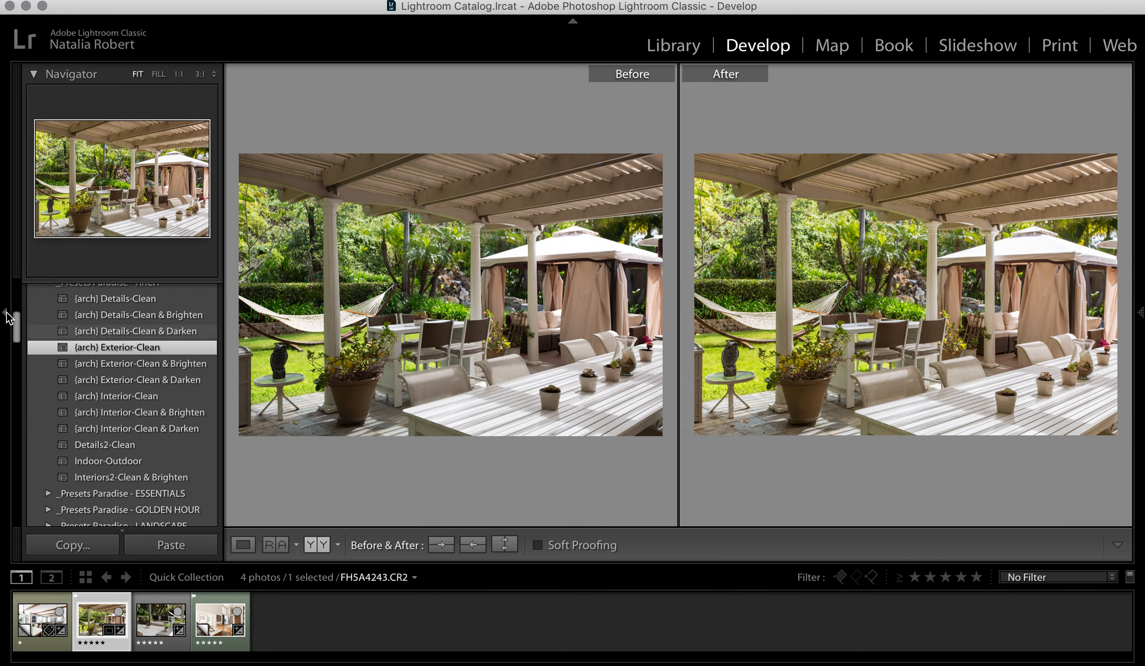
pyautogui.click(6, 314)
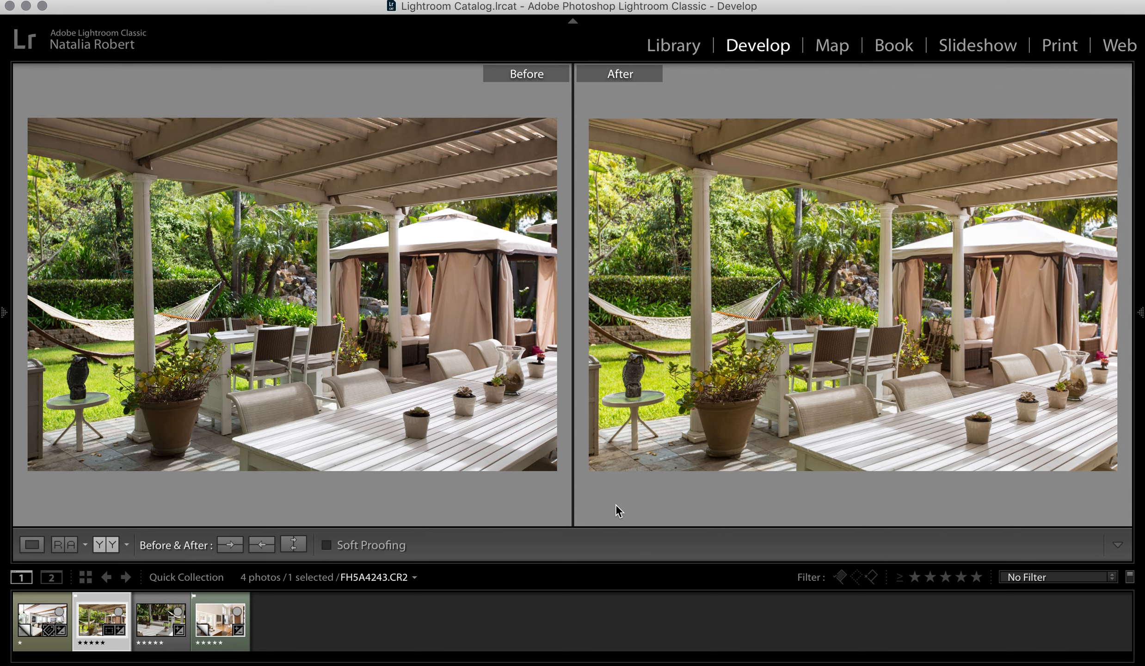
# - Return the patio photo to the single-image view and load the Adjustment Brush with the {arch} Brighten Shadows effect
pyautogui.hotkey('shift', 'Tab')
pyautogui.hotkey('shift', 'Tab')
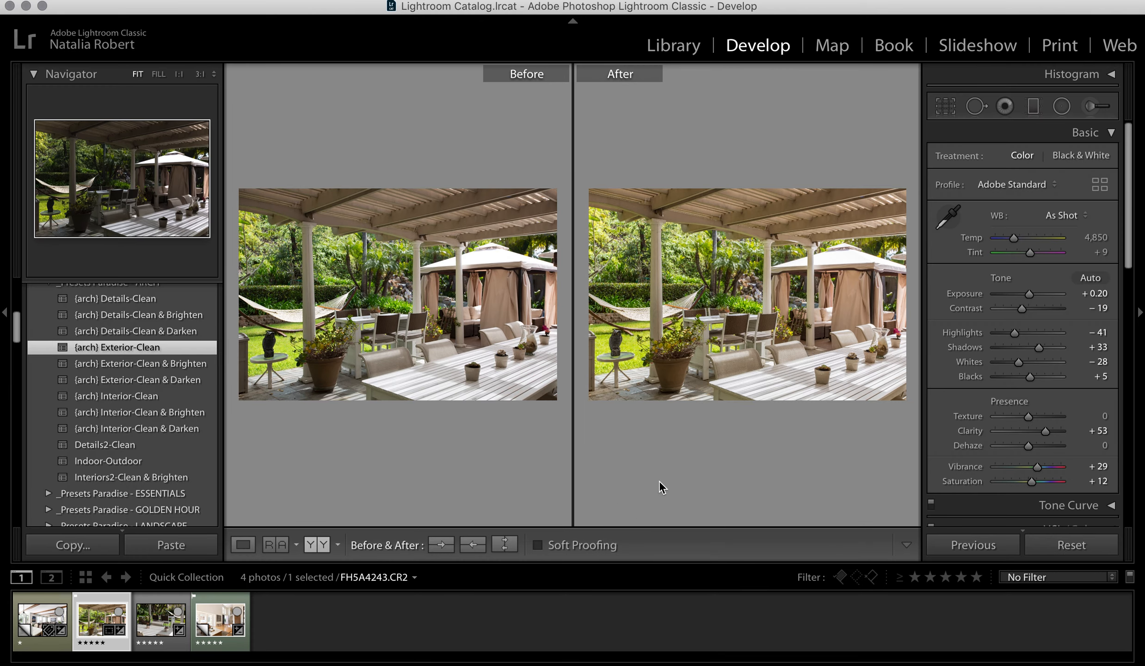
pyautogui.click(242, 545)
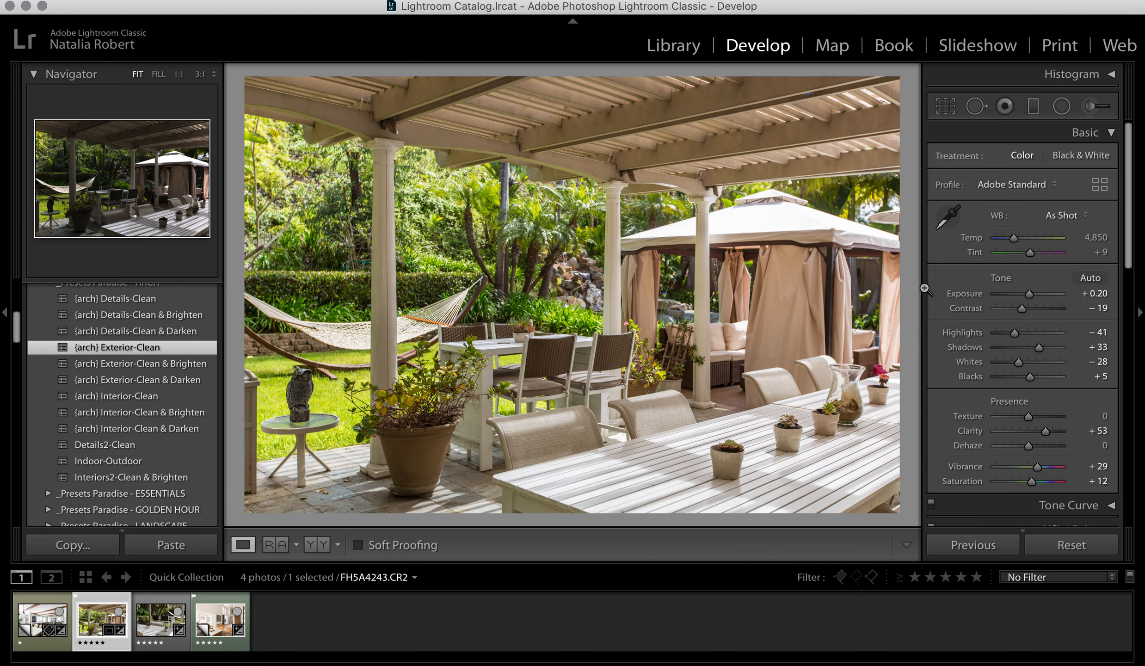
pyautogui.click(1091, 107)
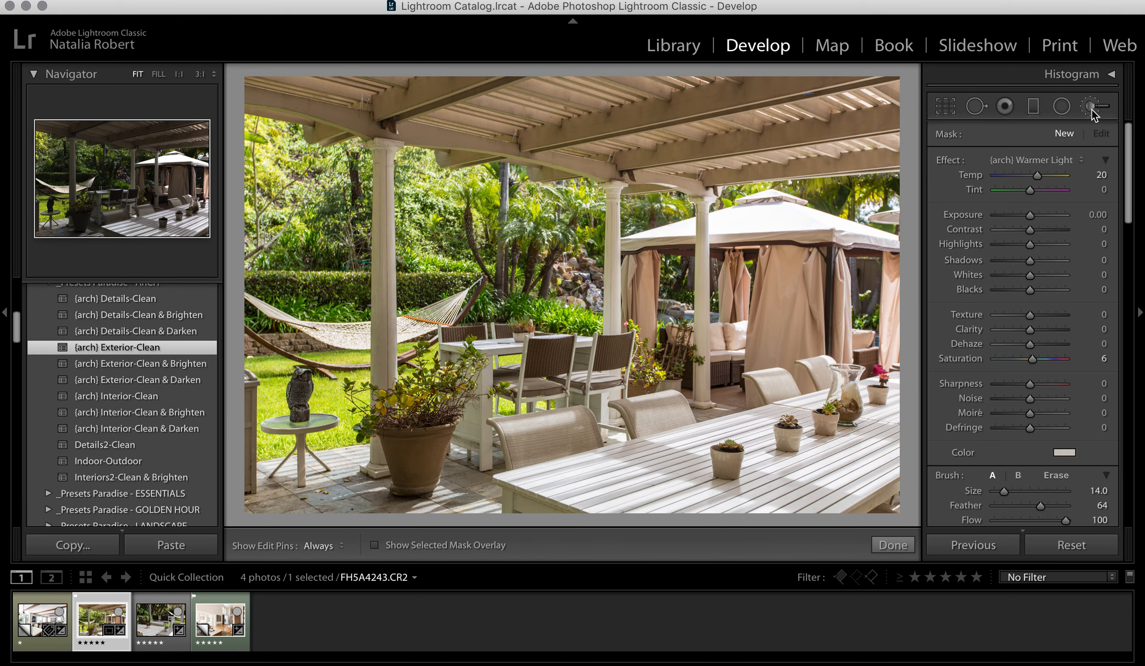
pyautogui.click(1055, 161)
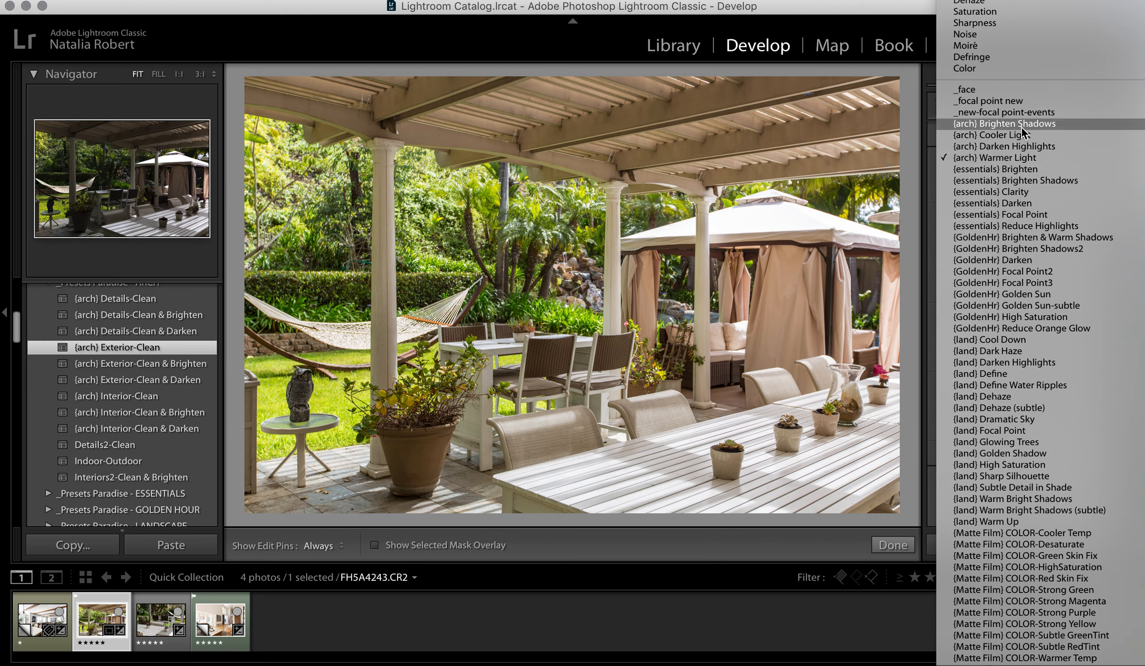
pyautogui.click(1015, 125)
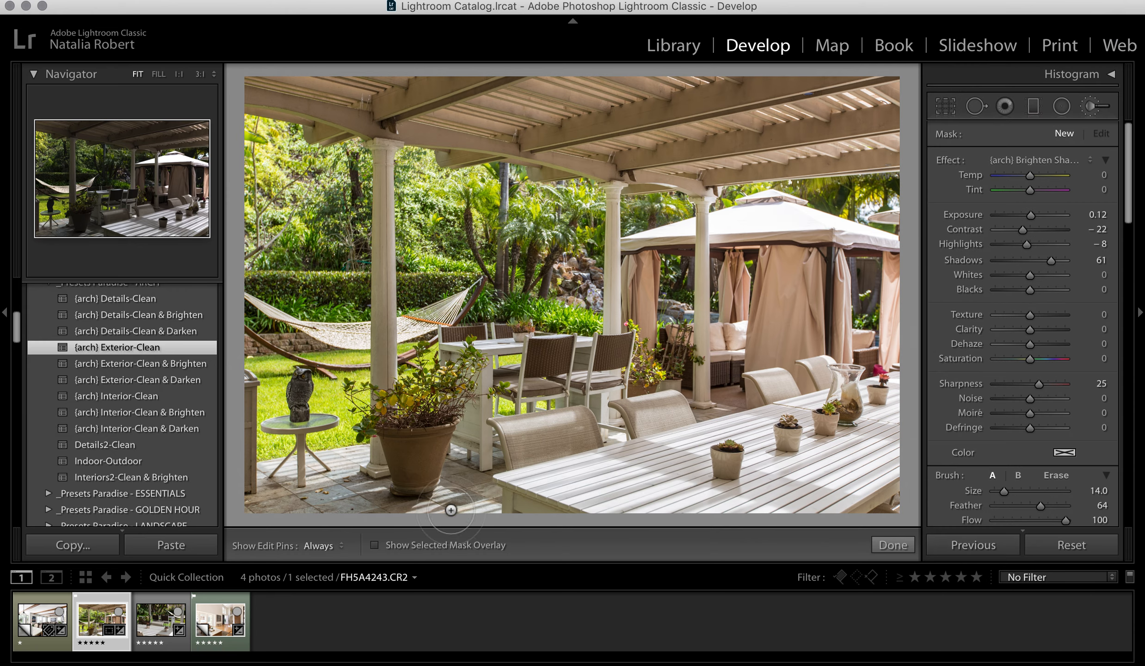
# - Brush the shadow-brightening mask over the shaded patio floor and potted plant with a size 35 brush, then reduce the size to 29
pyautogui.scroll(6, 415, 480)
pyautogui.scroll(5, 415, 480)
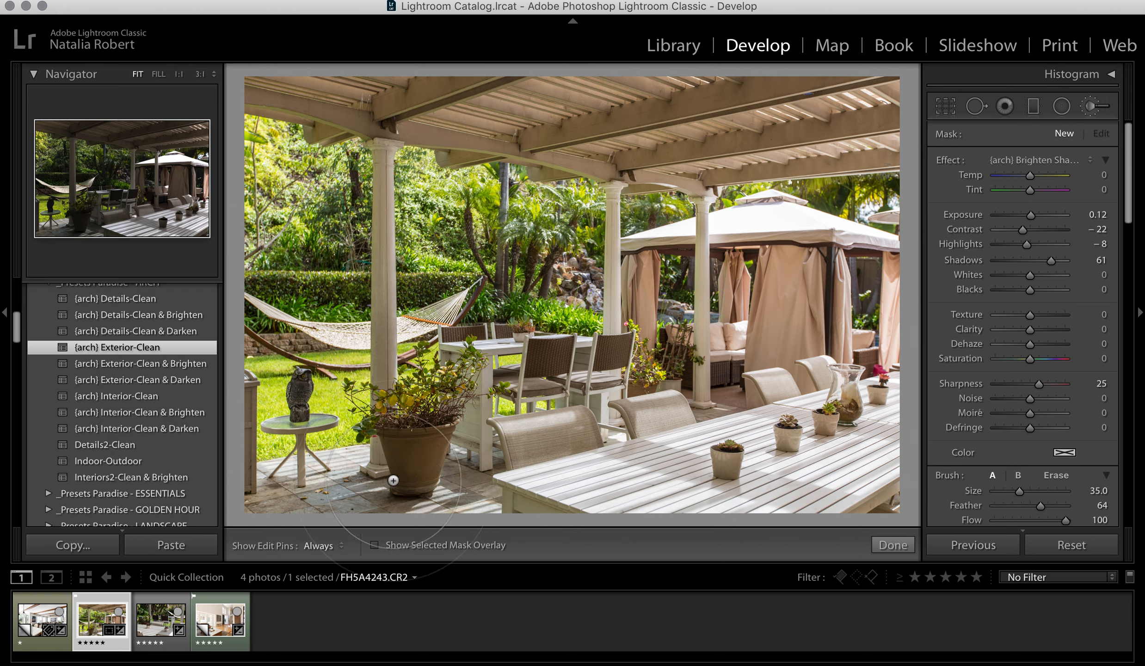
pyautogui.press('h')
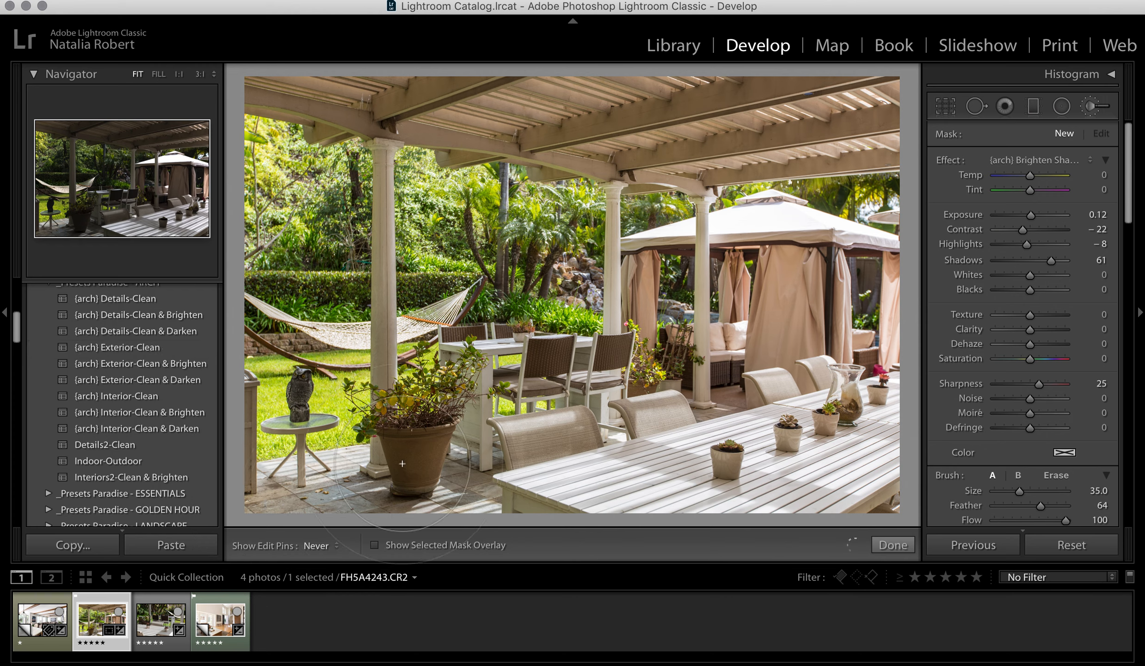
pyautogui.press('h')
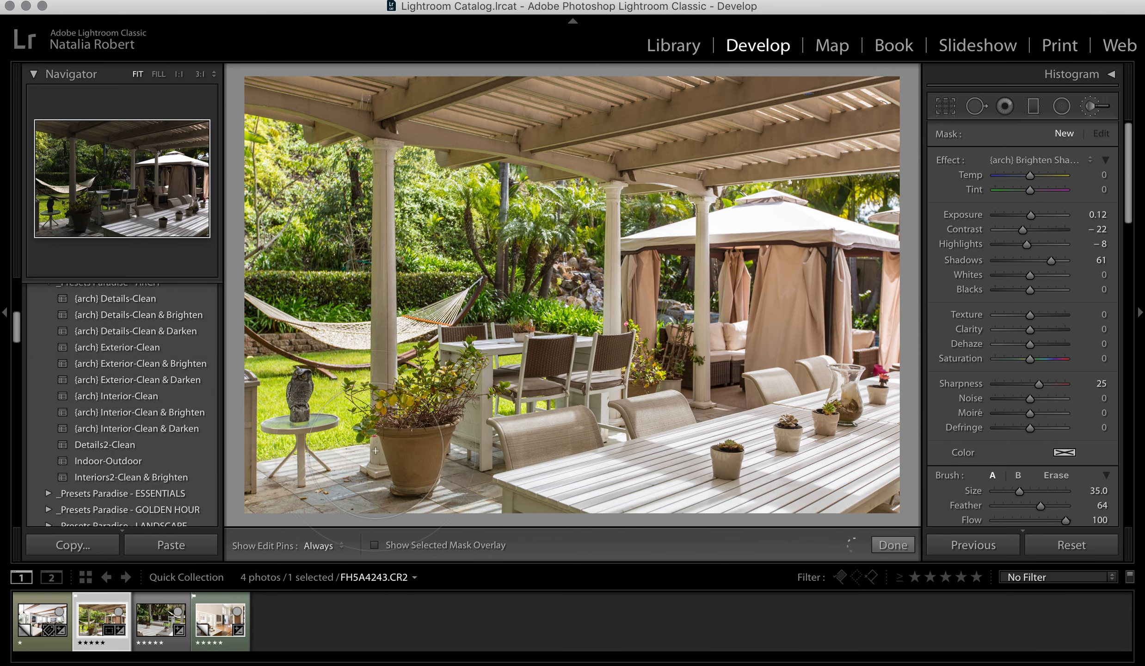
pyautogui.scroll(-3, 522, 402)
pyautogui.press('h')
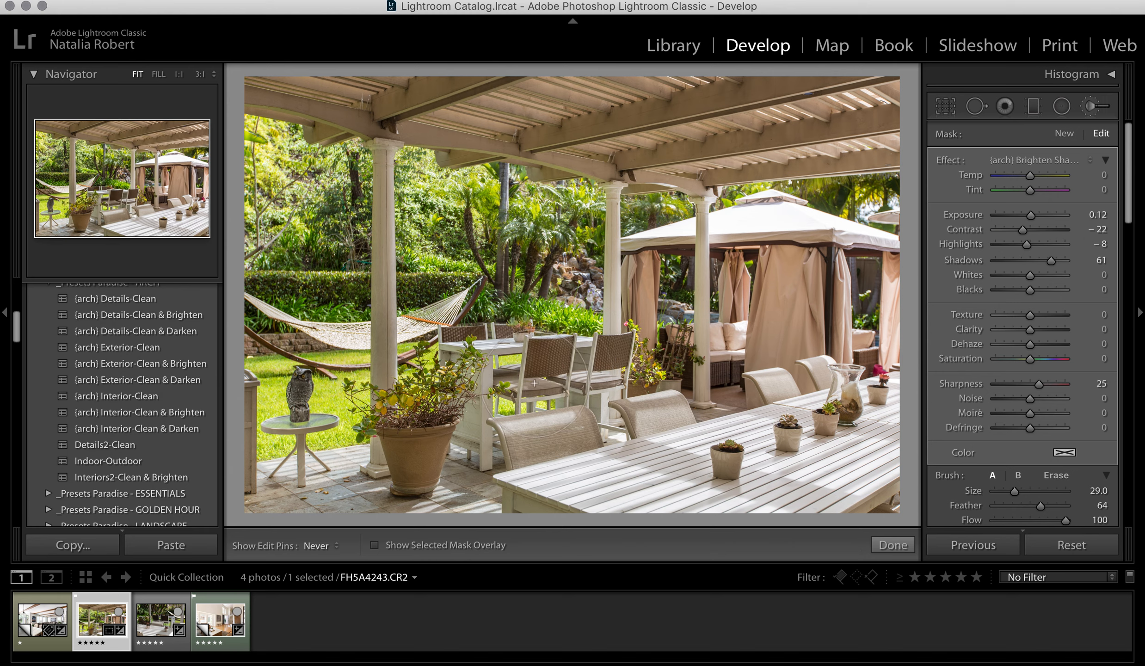
# - Extend the shadow-brightening mask over the plants behind the chairs and the gazebo curtains with brush size 22
pyautogui.press('h')
pyautogui.scroll(-3, 541, 384)
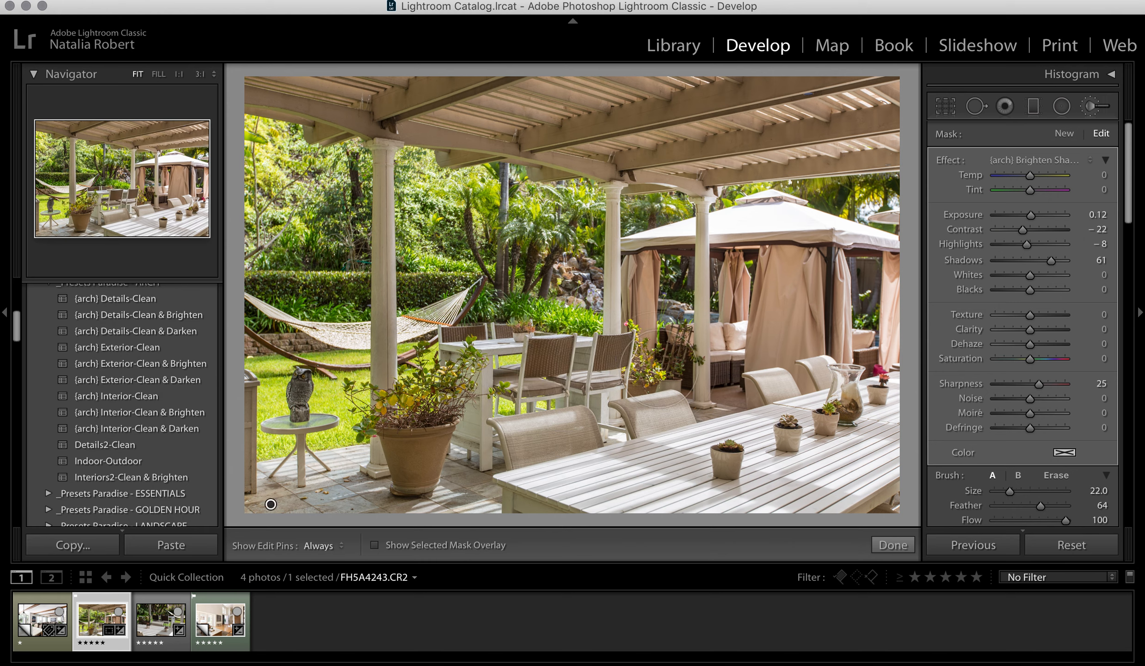
pyautogui.press('h')
pyautogui.press('h')
pyautogui.moveTo(666, 356); pyautogui.dragTo(657, 342)
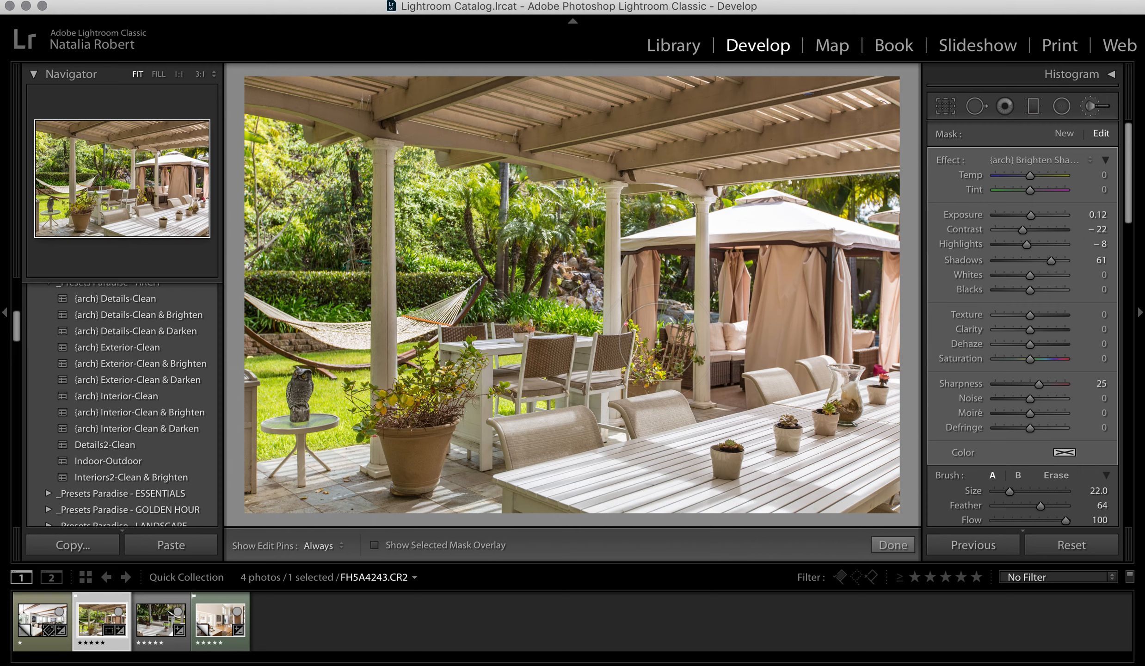
pyautogui.click(670, 275)
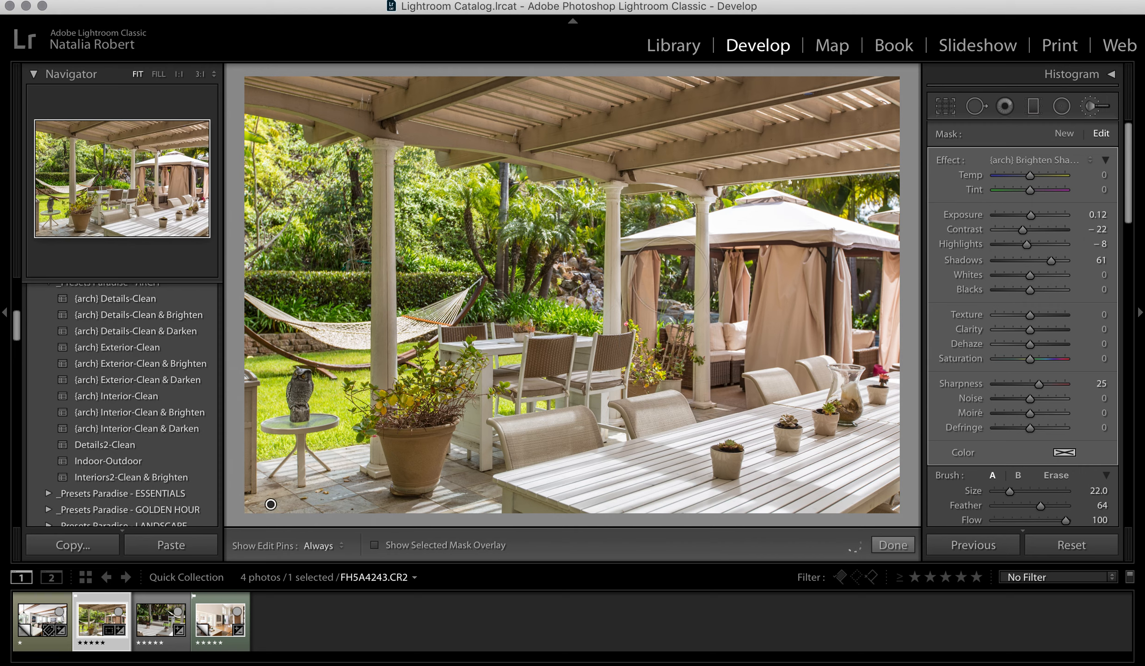
# - Reduce the brush size to 18, set the mask's Shadows to 40, and finish the brush edit
pyautogui.scroll(-1, 863, 274)
pyautogui.scroll(-3, 863, 274)
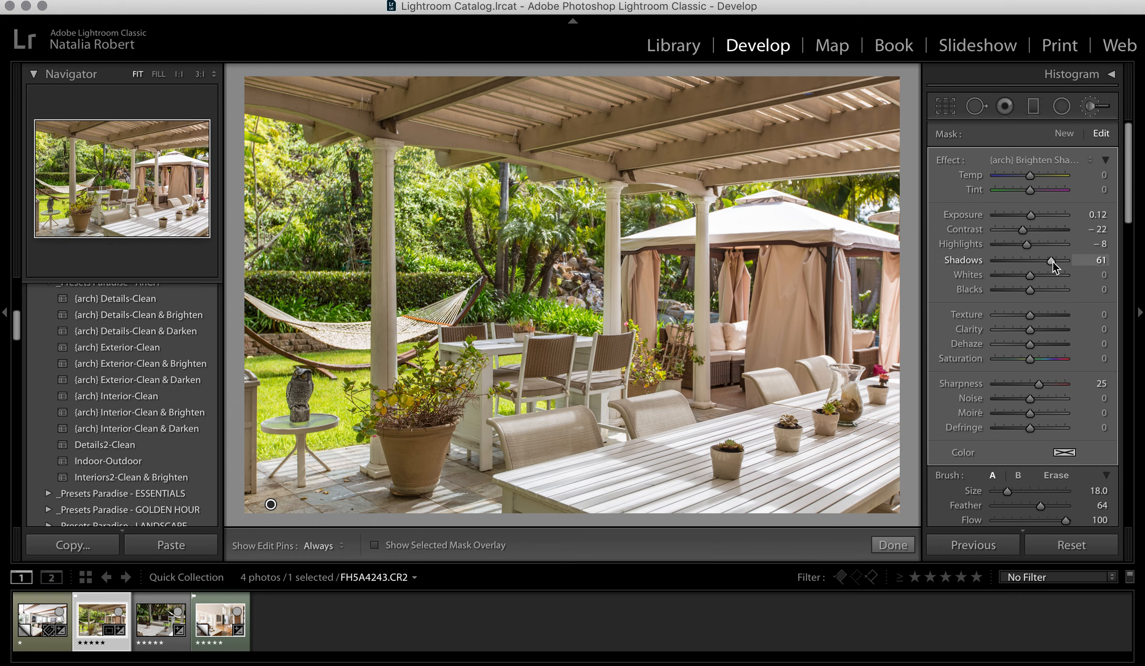
pyautogui.moveTo(1053, 261); pyautogui.dragTo(1045, 262)
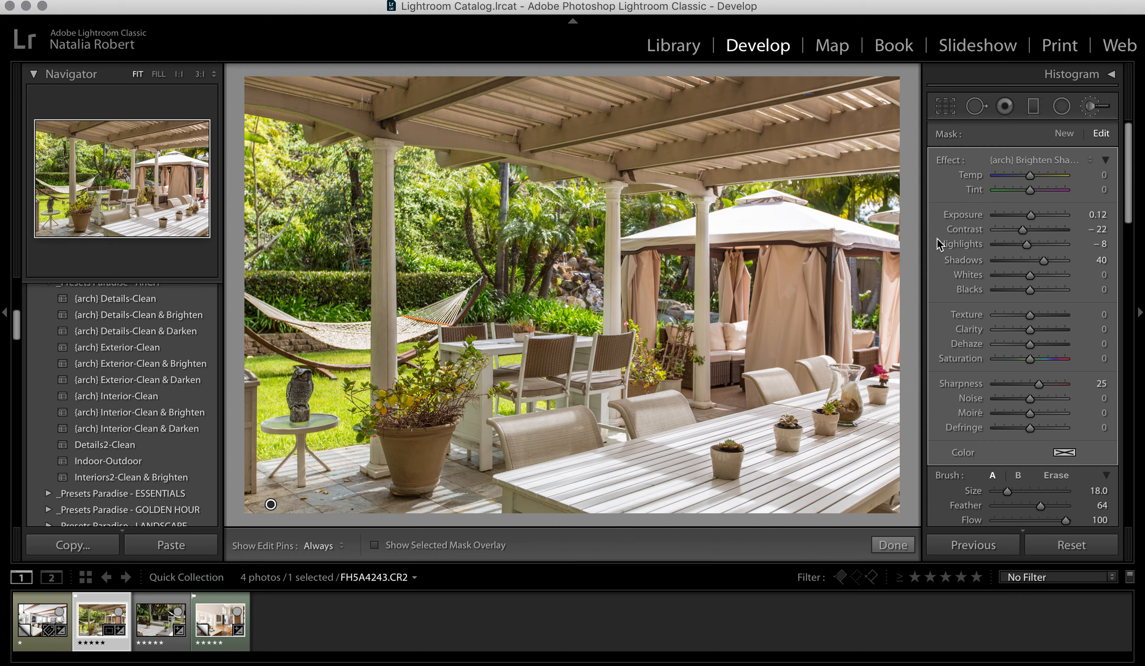
pyautogui.click(892, 545)
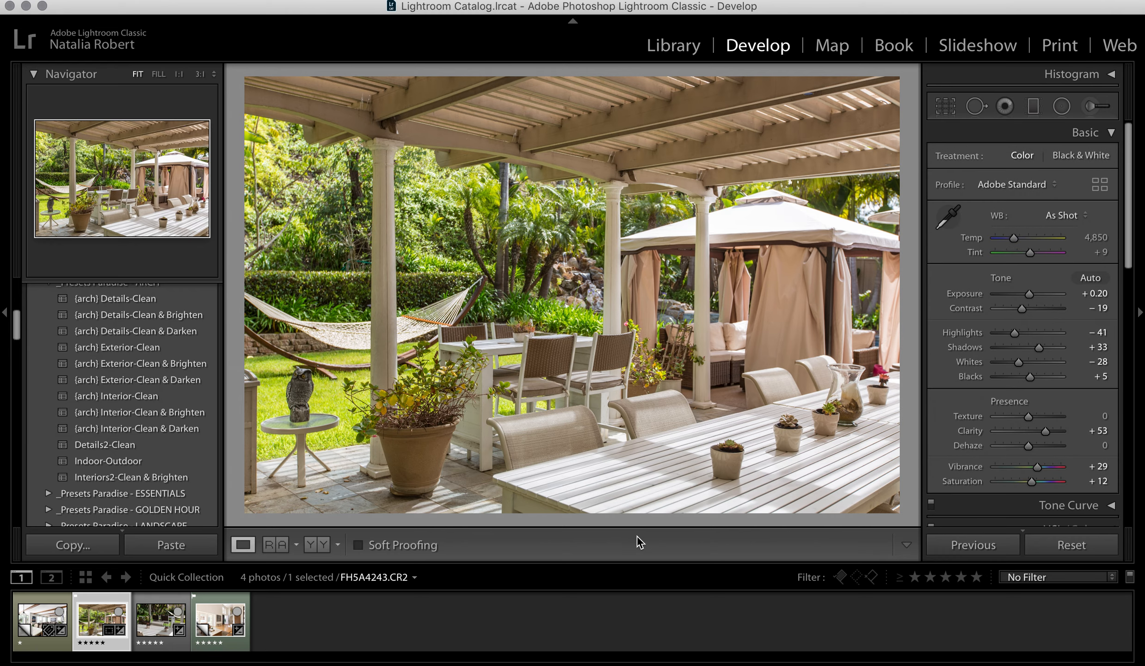
# - Compare the brushed patio photo before and after side by side with all panels hidden, then restore the single-image view
pyautogui.hotkey('shift', 'Tab')
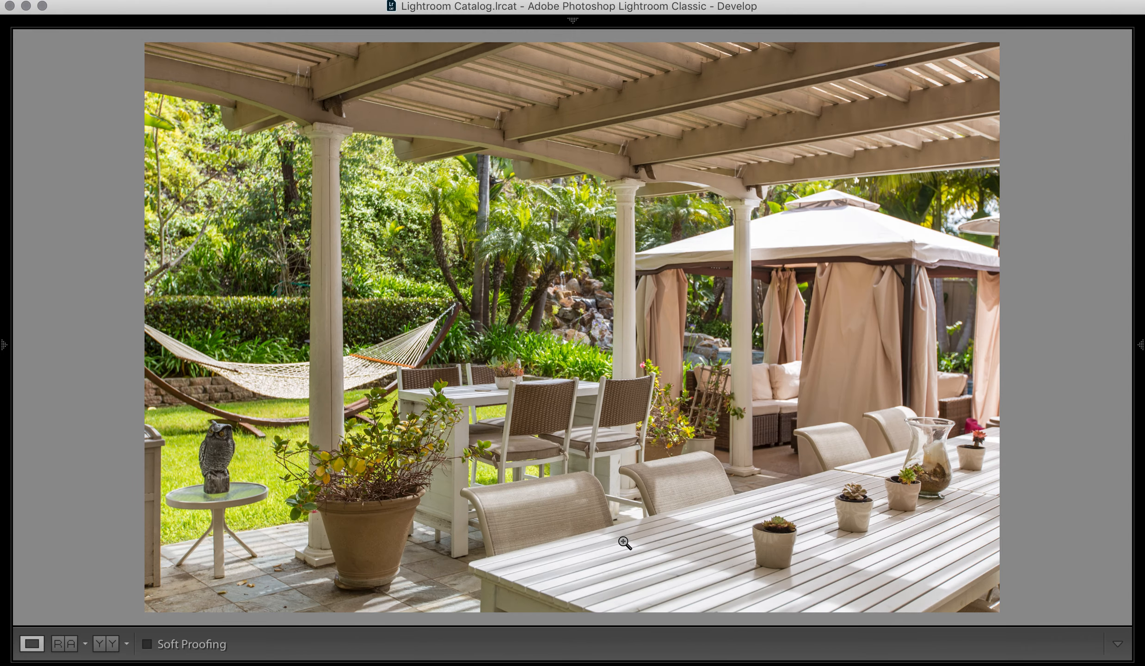
pyautogui.click(105, 644)
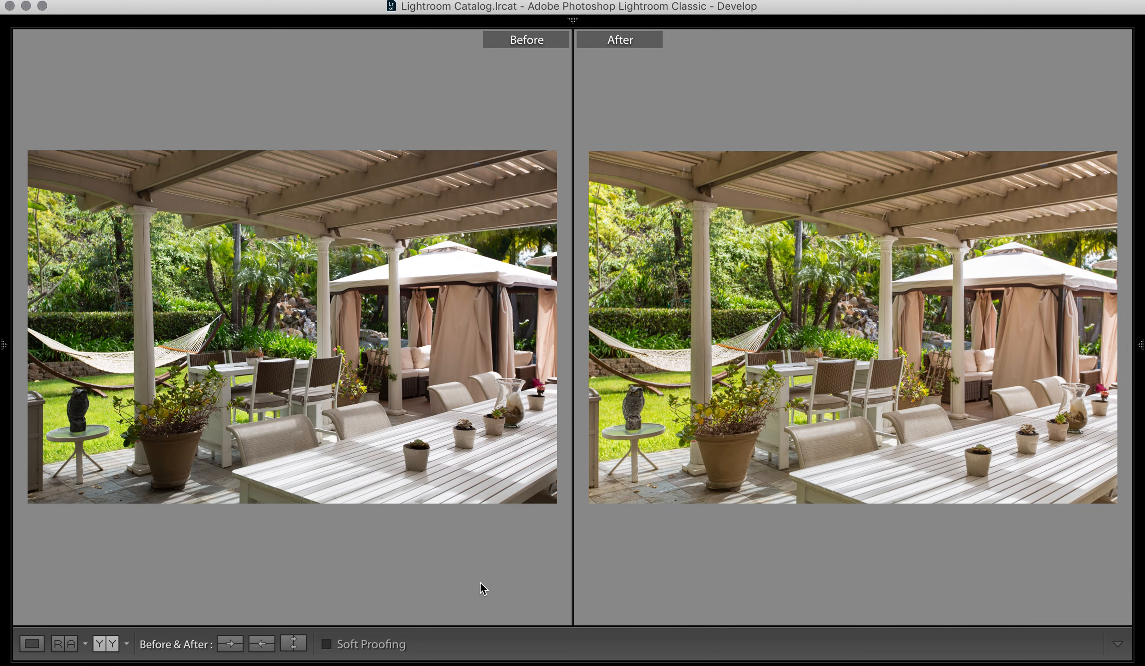
pyautogui.hotkey('shift', 'Tab')
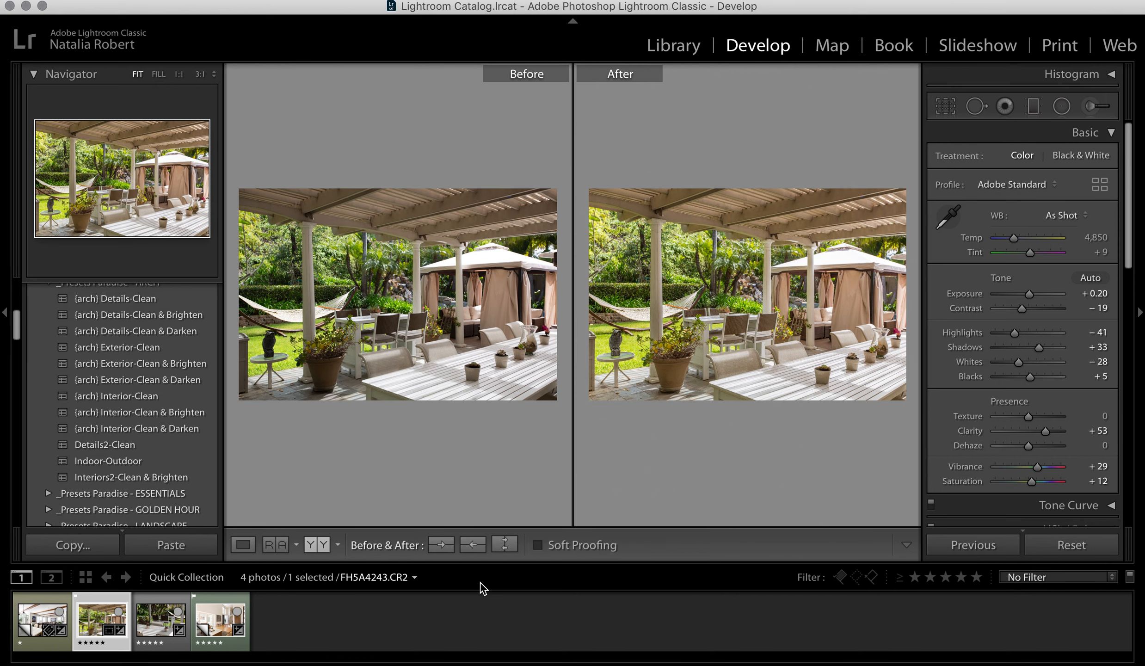
pyautogui.click(243, 544)
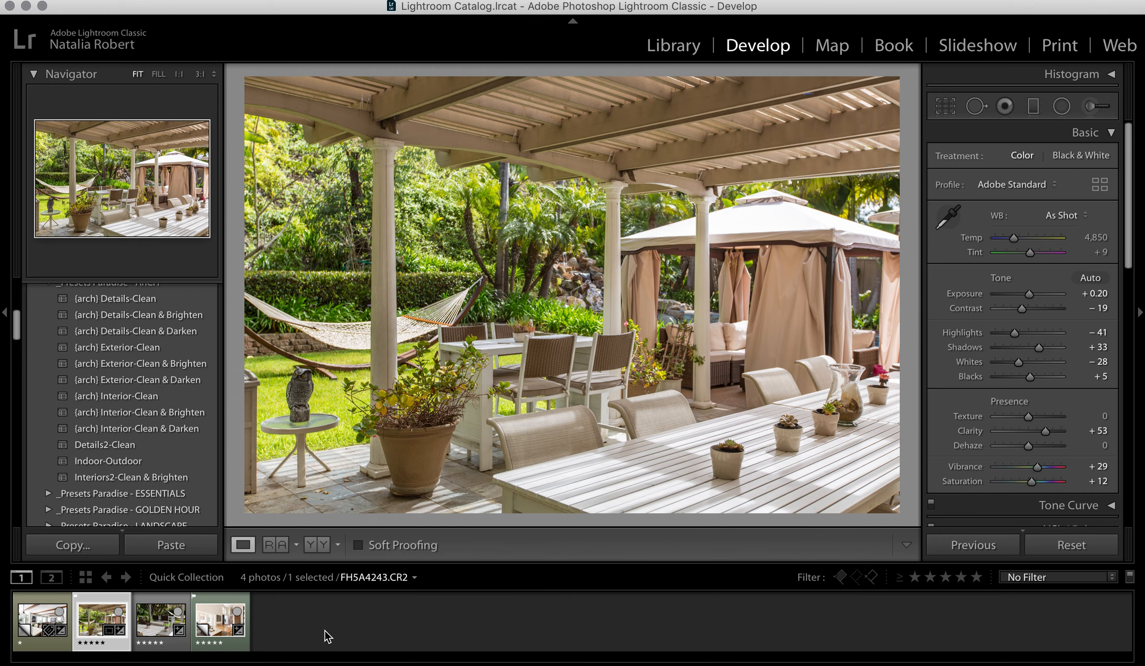
# - Open the living room photo FH5A4299-Edit.psd / Copy 1, check its lens and Upright corrections, and apply the Indoor-Outdoor preset
pyautogui.click(213, 622)
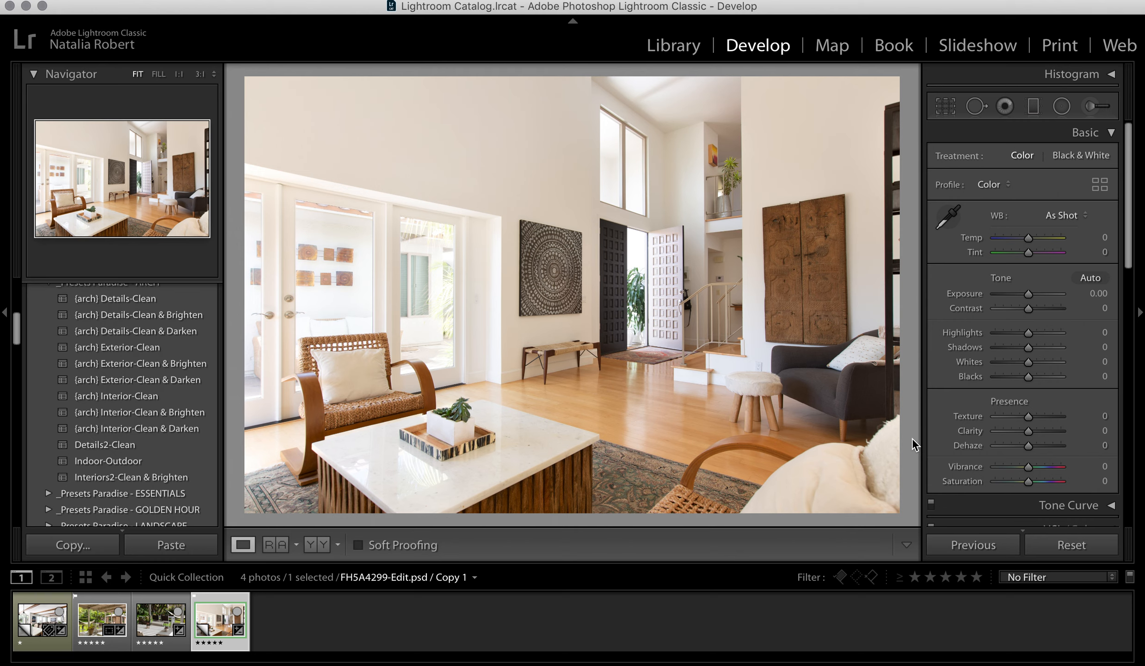
pyautogui.scroll(-10, 953, 402)
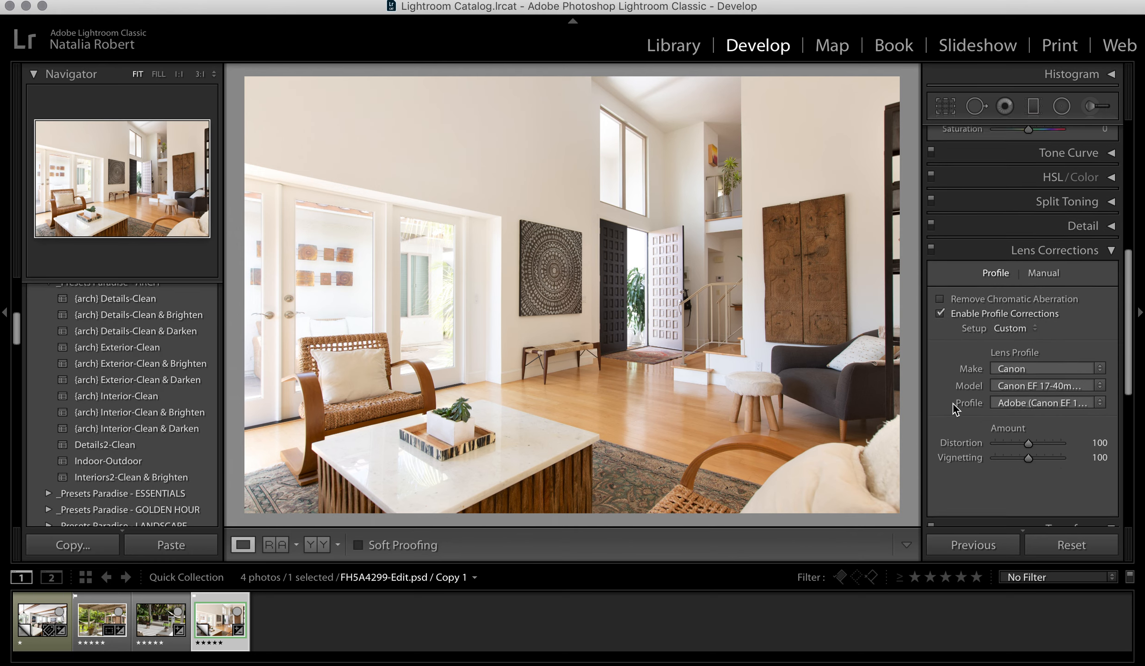
pyautogui.scroll(-3, 952, 403)
pyautogui.scroll(-2, 951, 365)
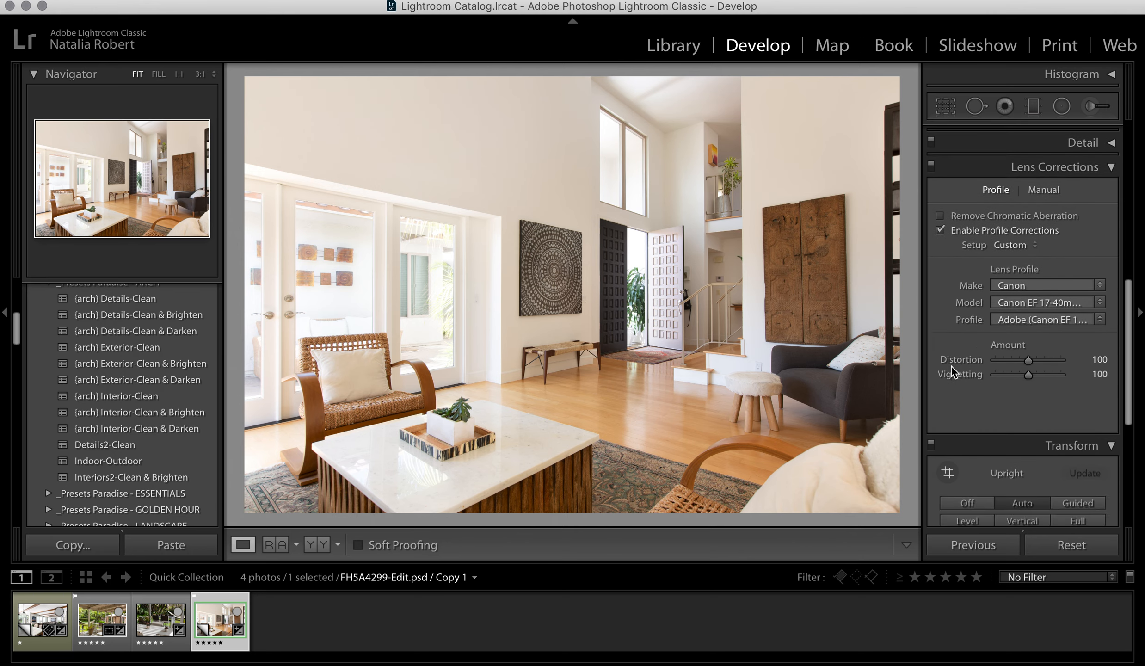
pyautogui.scroll(-5, 951, 365)
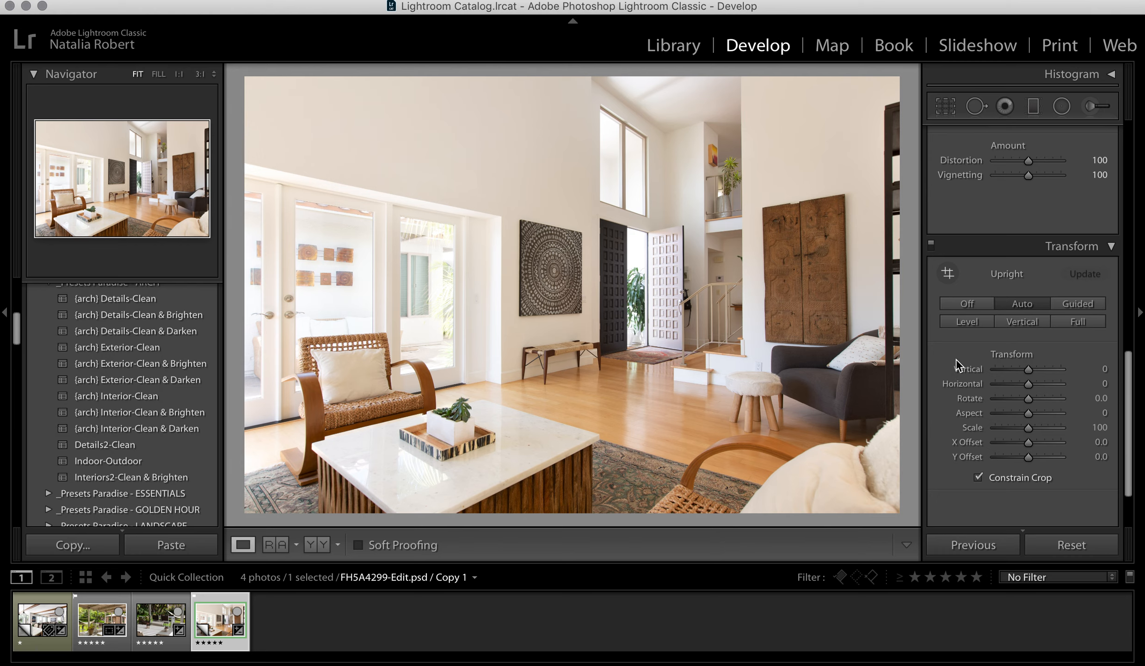
pyautogui.scroll(15, 956, 358)
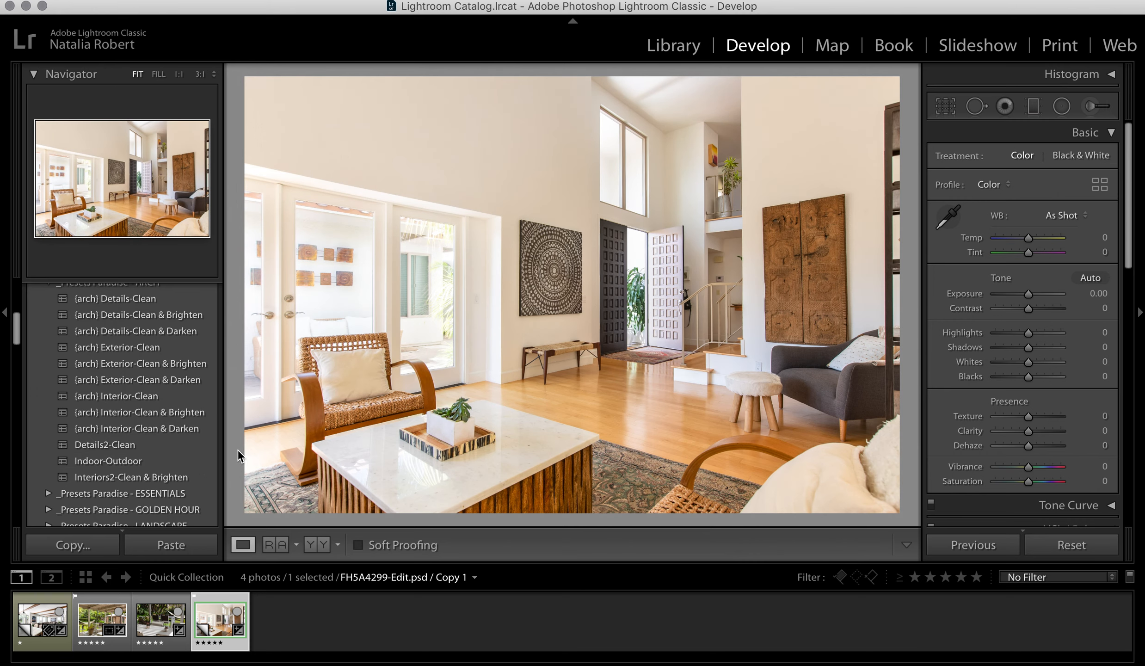
pyautogui.click(199, 460)
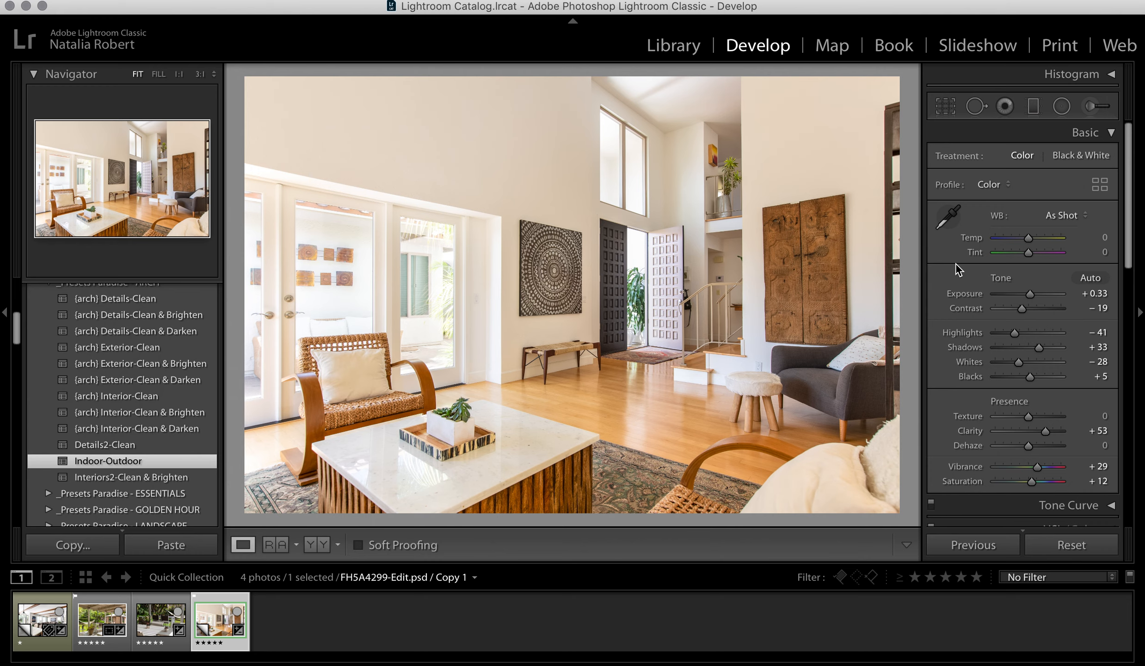
# - Choose the {arch} Cooler Light local effect, check it in the Radial Filter, and activate the Graduated Filter with it
pyautogui.click(1088, 113)
pyautogui.click(1041, 159)
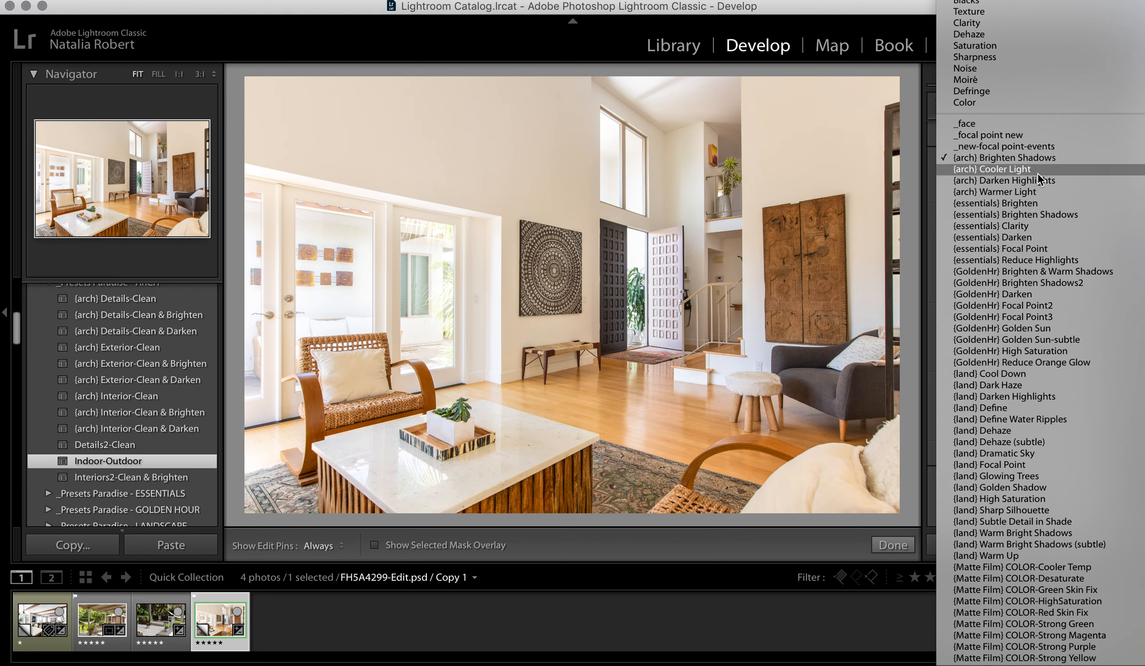
pyautogui.click(1037, 171)
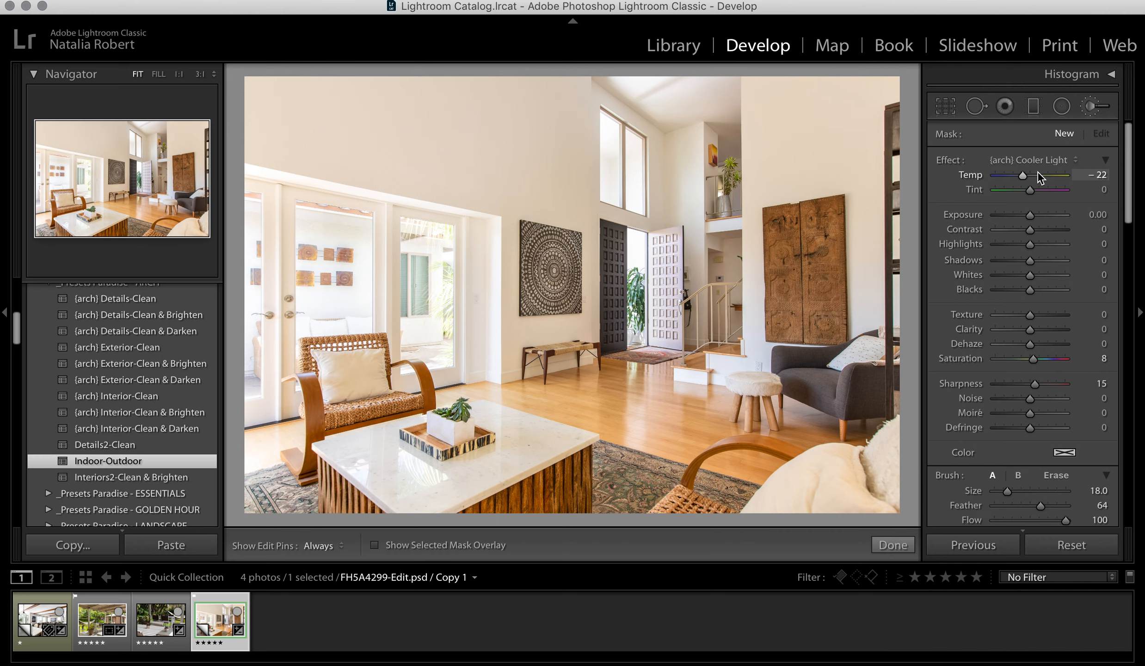
pyautogui.click(1033, 106)
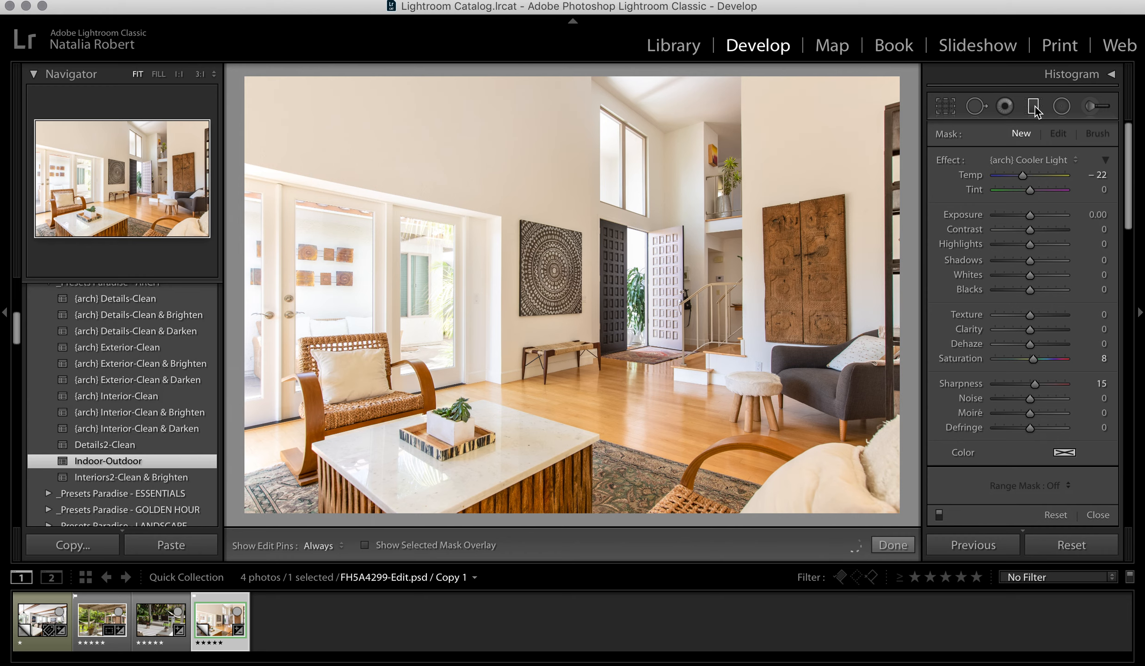
pyautogui.click(999, 159)
pyautogui.click(999, 157)
pyautogui.click(1060, 109)
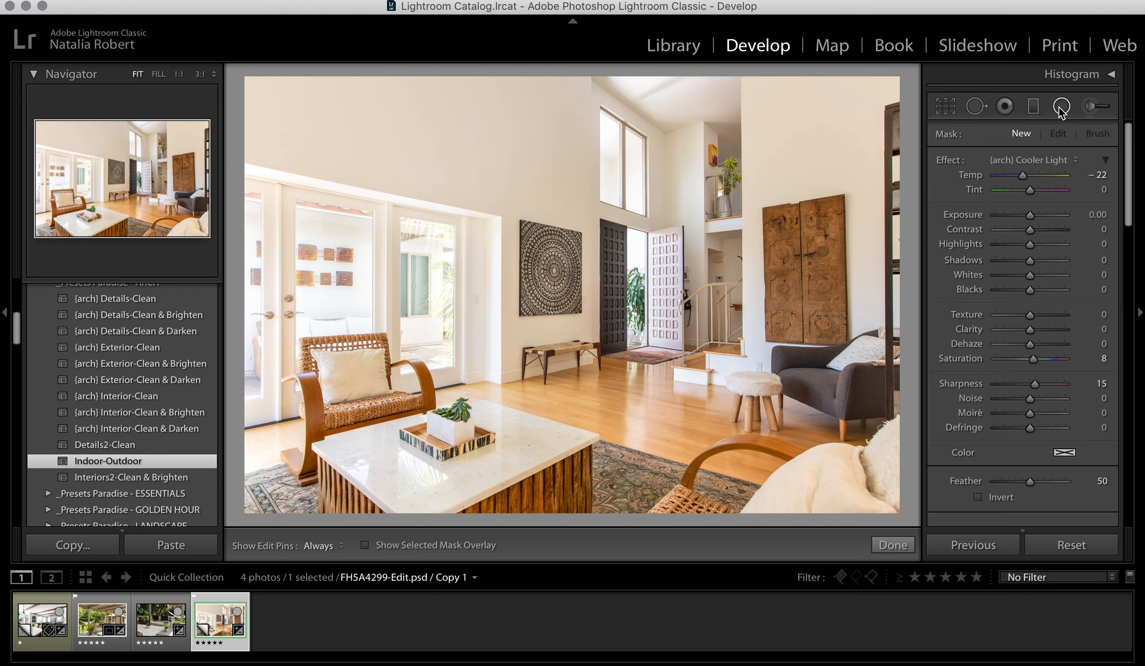
pyautogui.click(1034, 109)
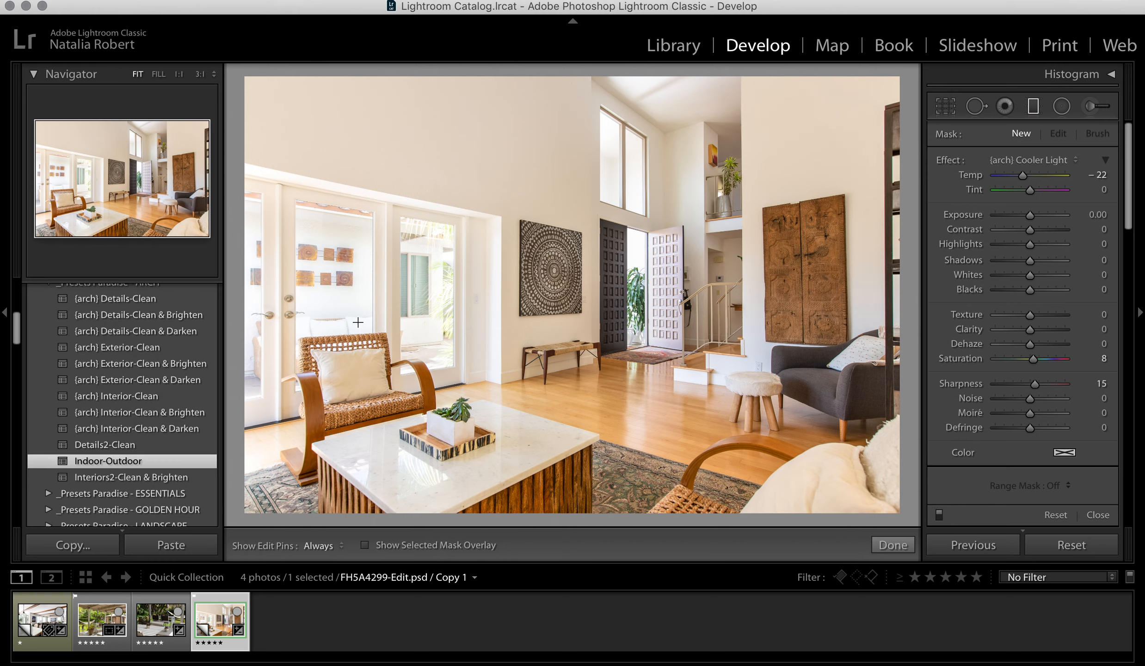
# - Draw a graduated filter from the room's right edge toward the glass doors and set its Temp to -13
pyautogui.click(884, 271)
pyautogui.moveTo(885, 272); pyautogui.dragTo(460, 316)
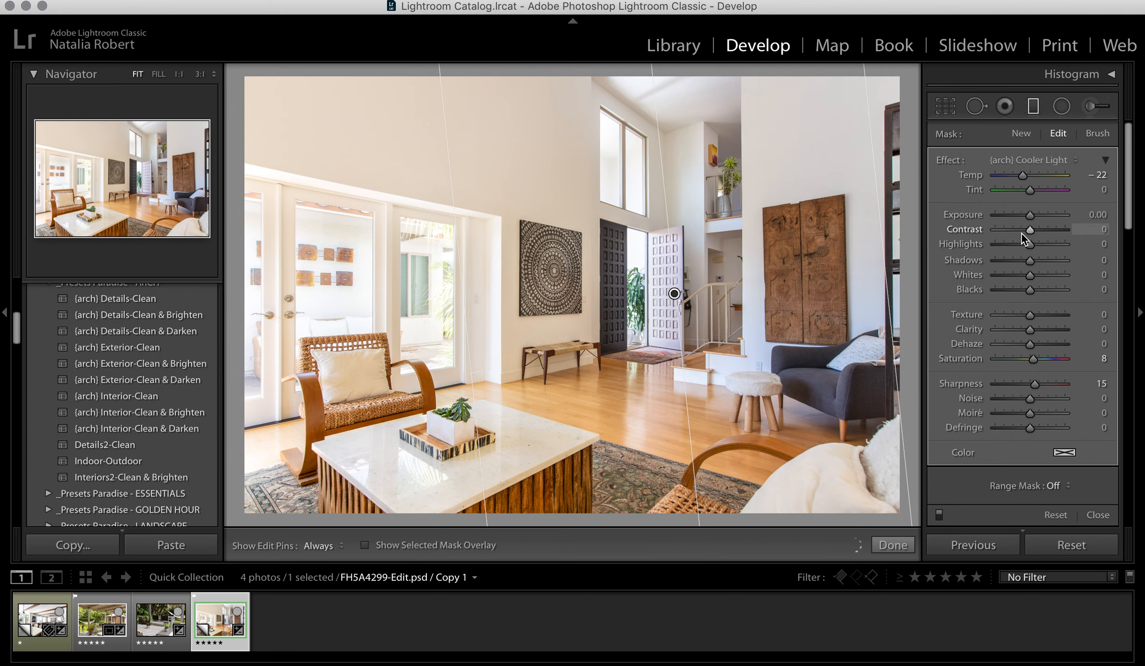
pyautogui.moveTo(1023, 176); pyautogui.dragTo(1026, 177)
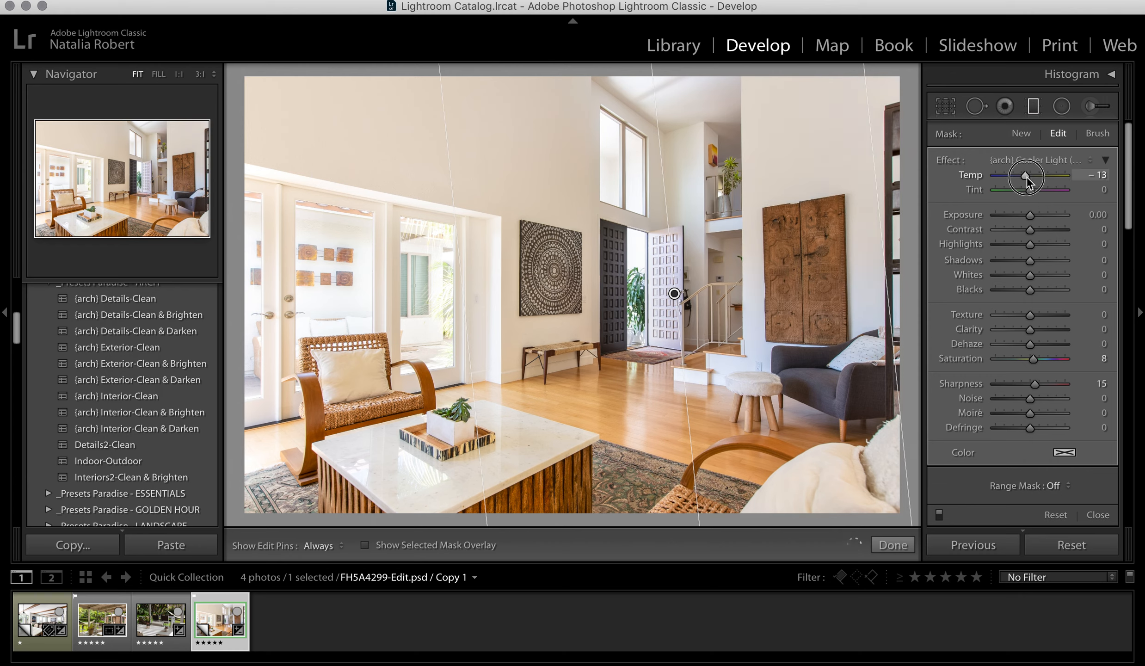
pyautogui.moveTo(1027, 177); pyautogui.dragTo(1027, 176)
# - Start a new Adjustment Brush mask with the {arch} Brighten Shadows effect and set its Shadows to 43
pyautogui.click(1020, 133)
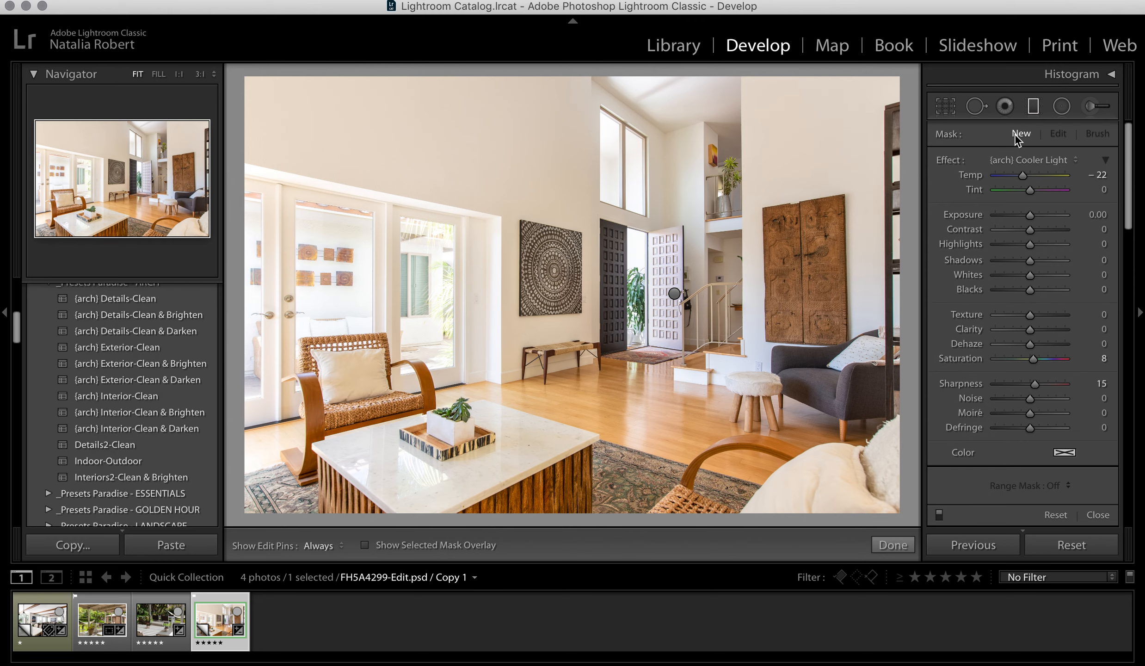
pyautogui.click(1100, 108)
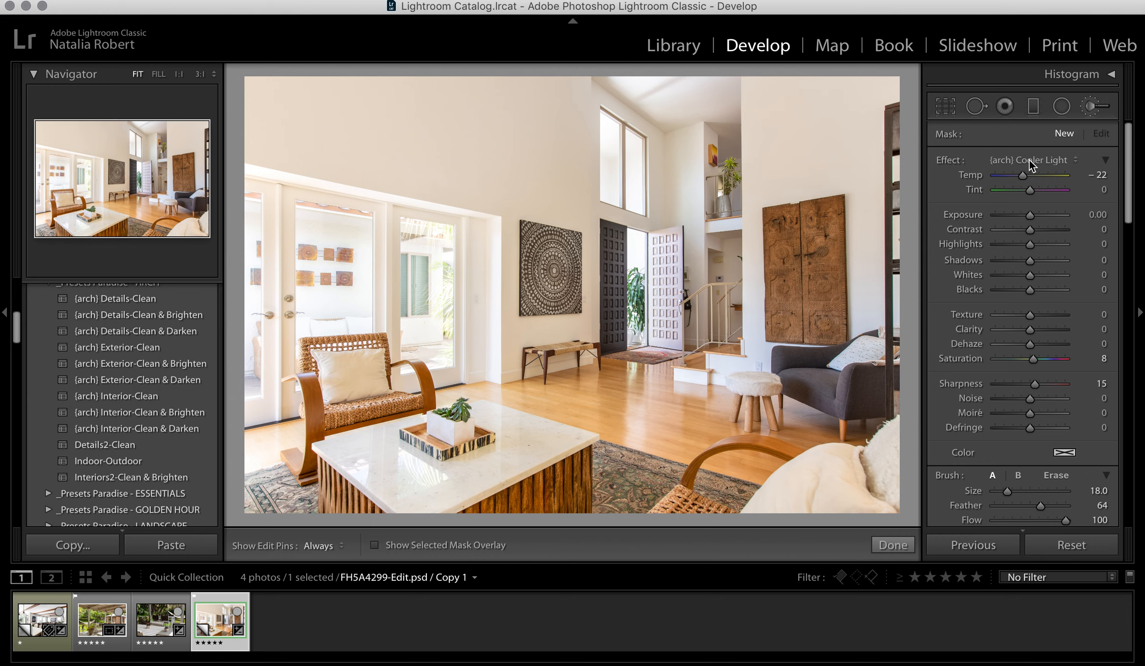
pyautogui.click(1029, 159)
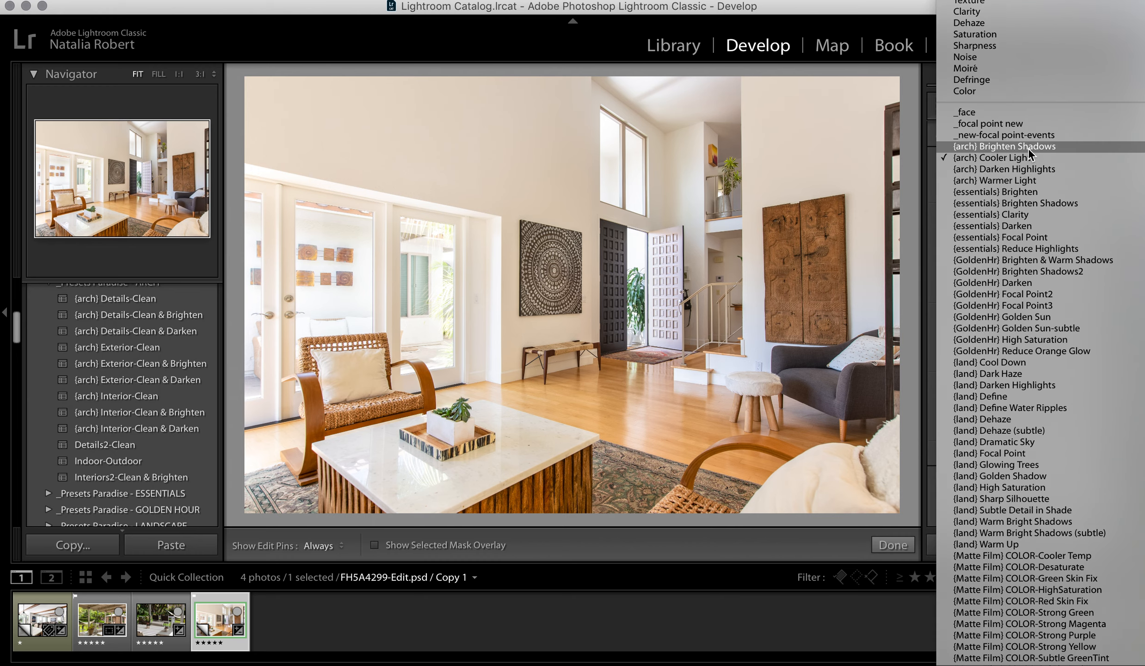
pyautogui.click(1027, 148)
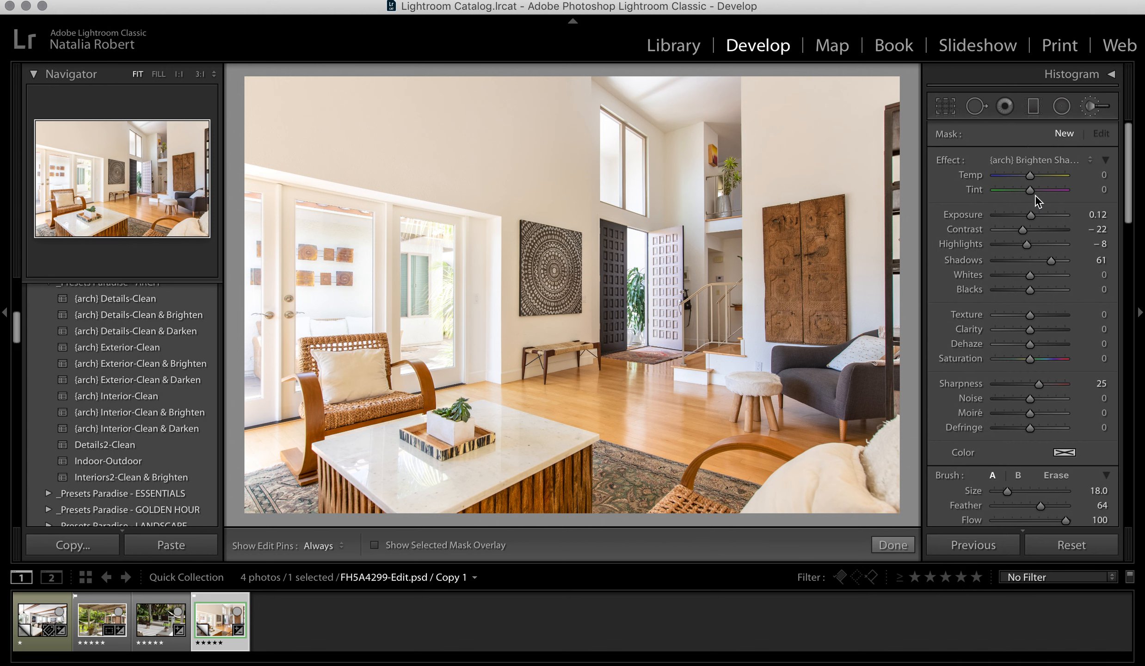
pyautogui.moveTo(1051, 260); pyautogui.dragTo(1045, 260)
# - Reduce the brush size to 11 and paint the shadow brightening over the dark front door
pyautogui.scroll(-6, 552, 294)
pyautogui.scroll(-1, 610, 340)
pyautogui.press('h')
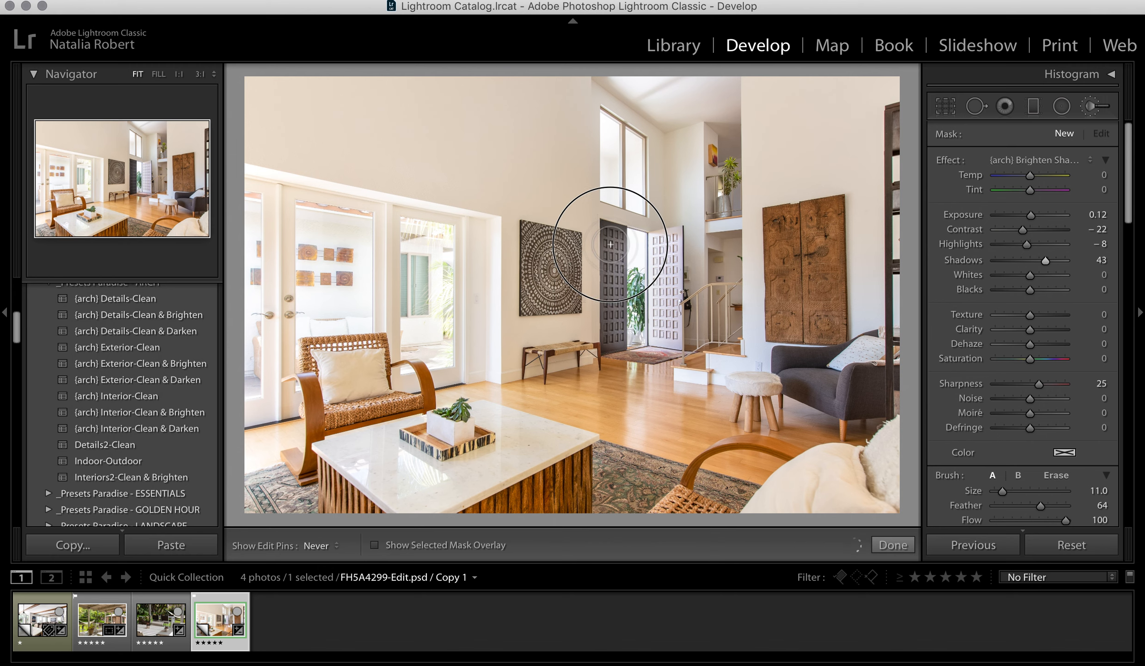
pyautogui.press('h')
pyautogui.click(612, 343)
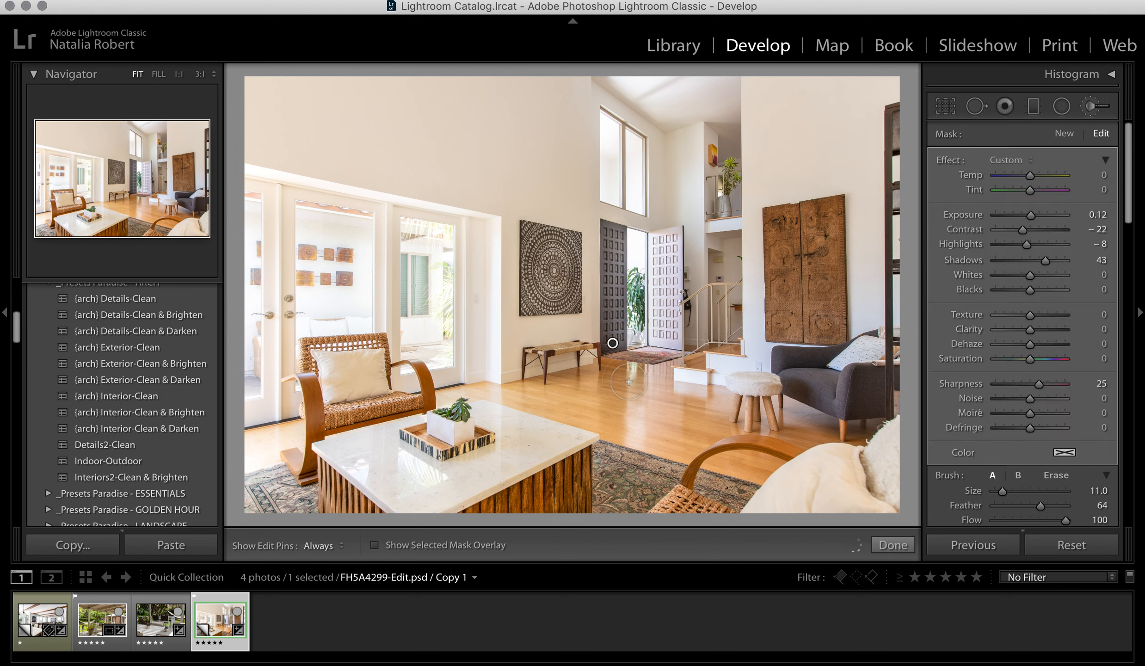
# - Enlarge the brush to size 36, brush over the patterned wall art, and close the Adjustment Brush
pyautogui.scroll(10, 572, 304)
pyautogui.click(552, 270)
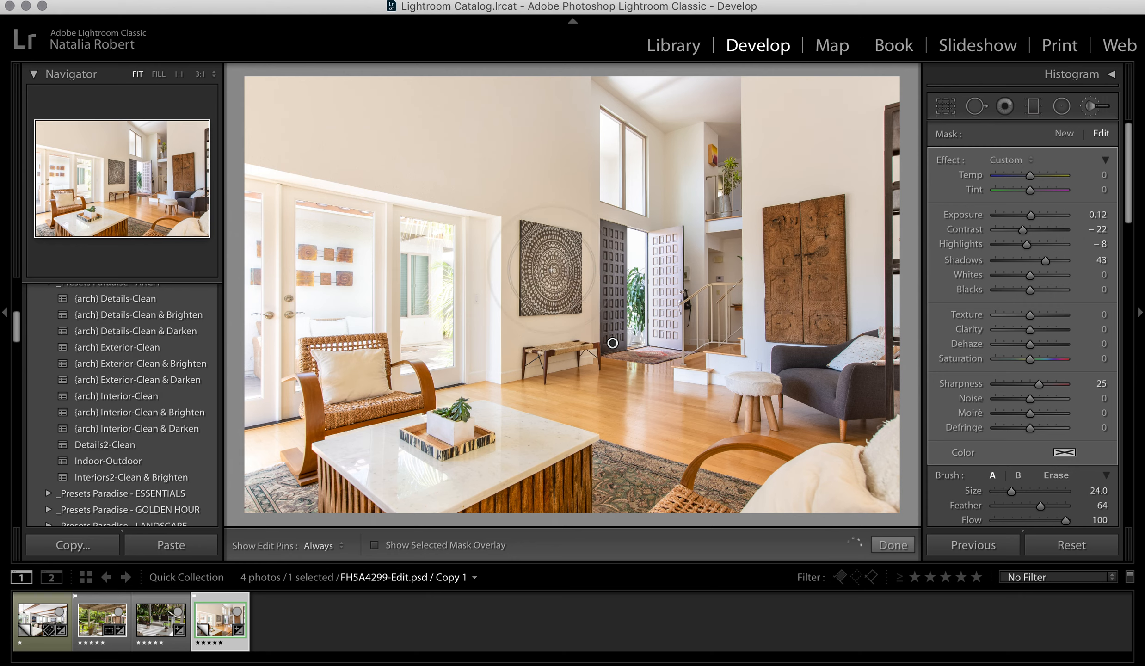
pyautogui.scroll(8, 558, 368)
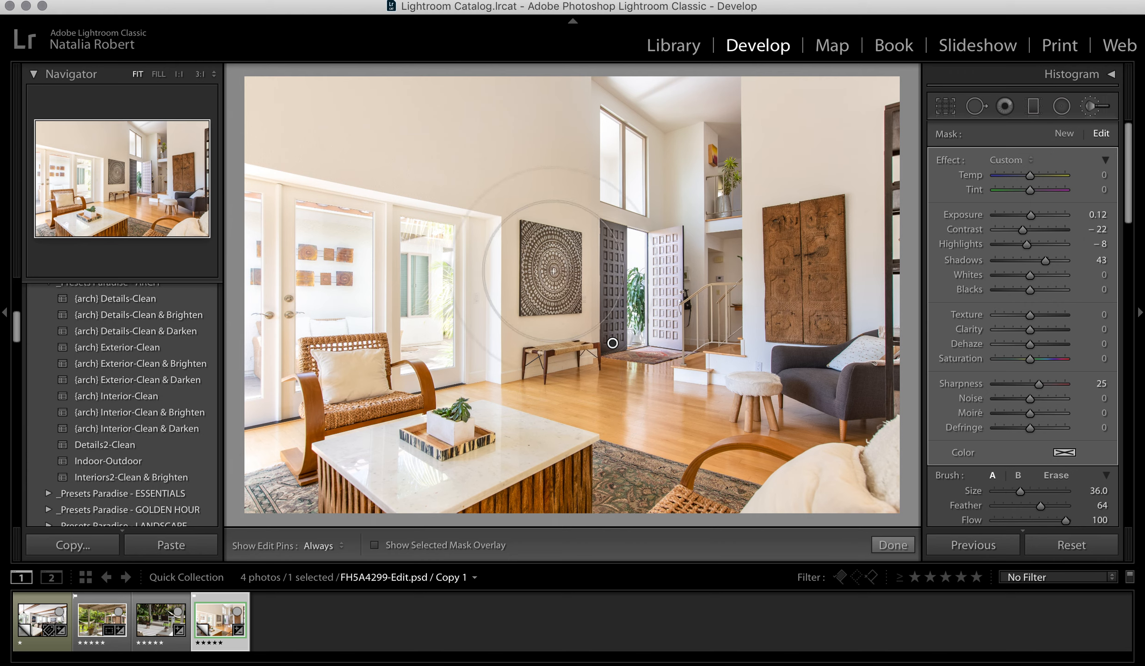
pyautogui.click(554, 270)
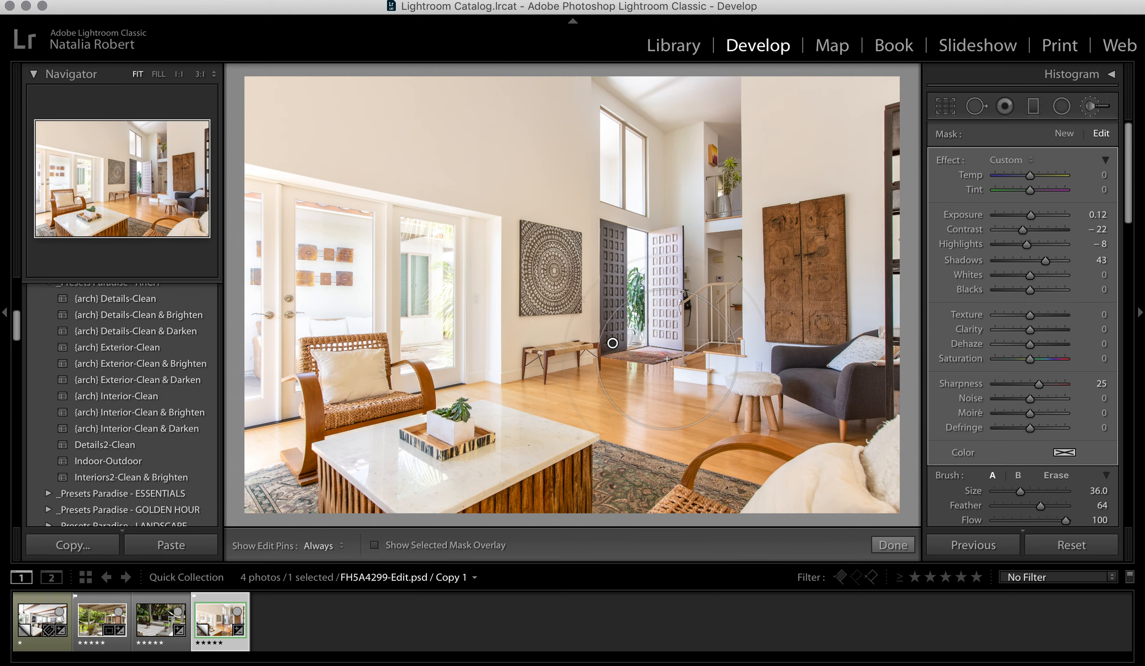
pyautogui.press('k')
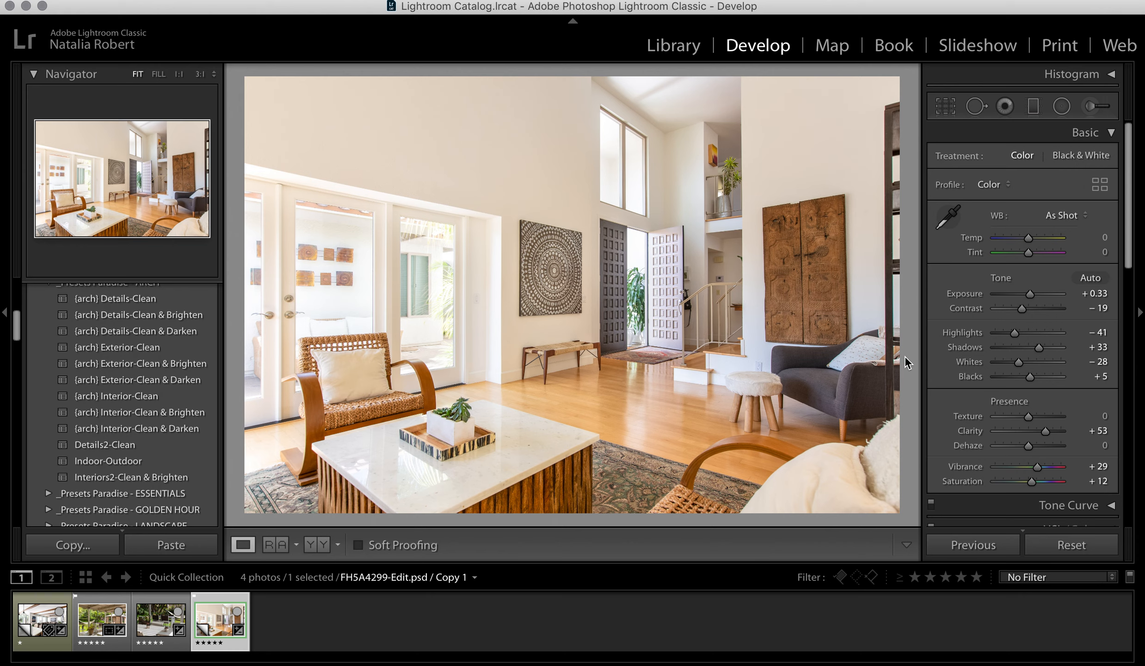
# - Set the living room photo's overall Temp to -5 and Dehaze to +8
pyautogui.moveTo(1028, 238); pyautogui.dragTo(1027, 240)
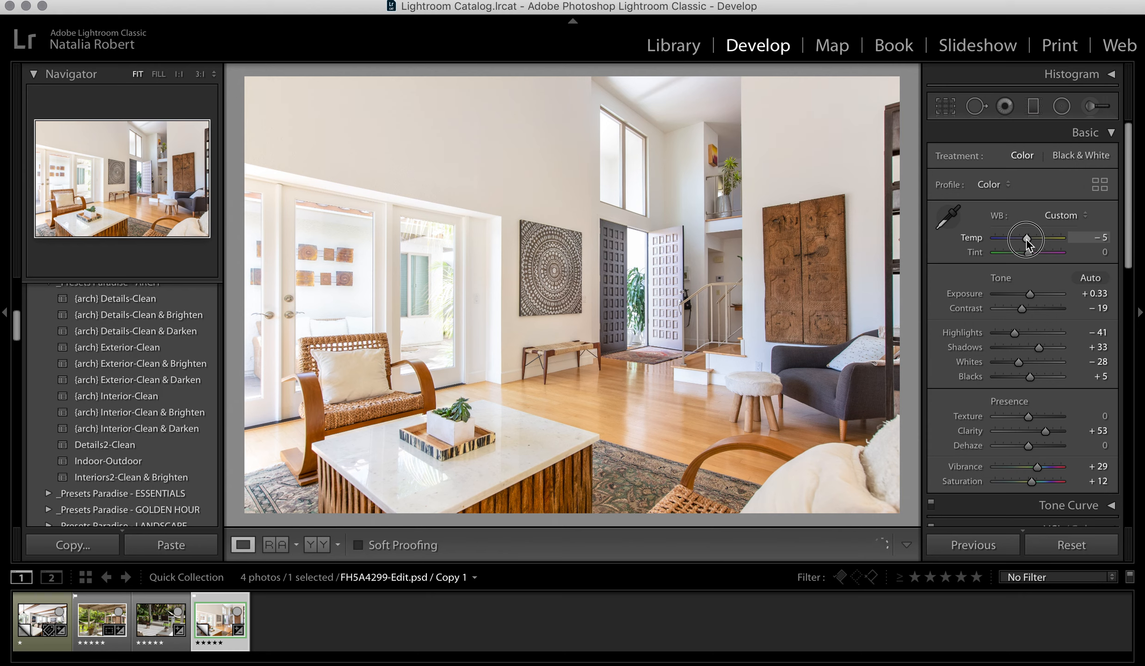
pyautogui.moveTo(1026, 240); pyautogui.dragTo(1026, 241)
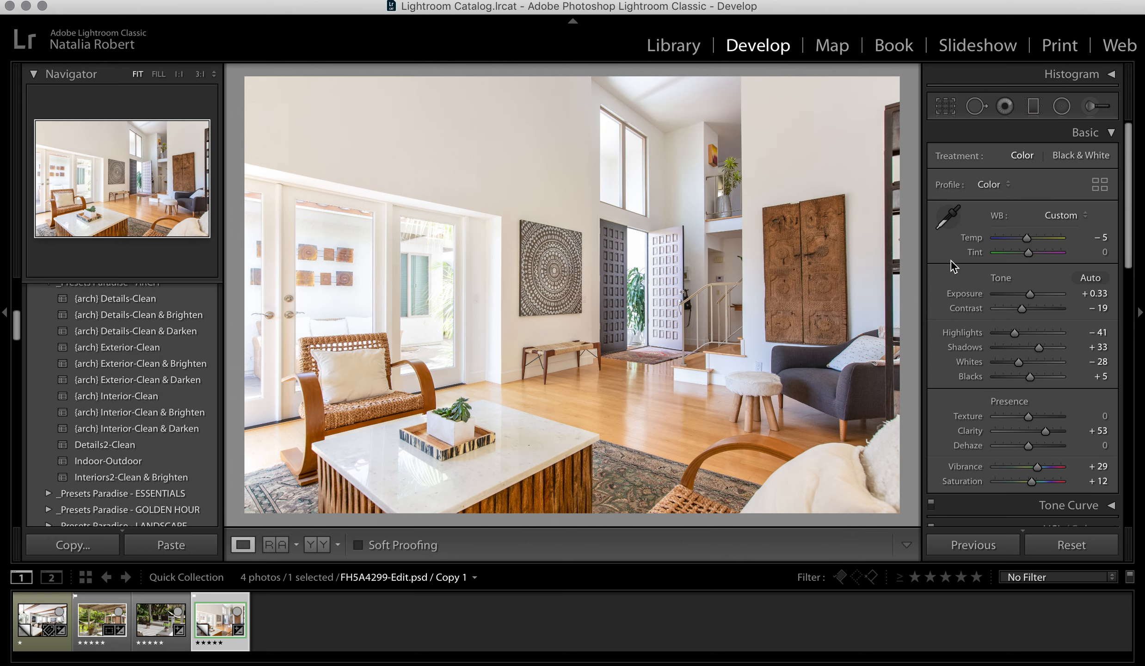
pyautogui.moveTo(1028, 445); pyautogui.dragTo(1030, 446)
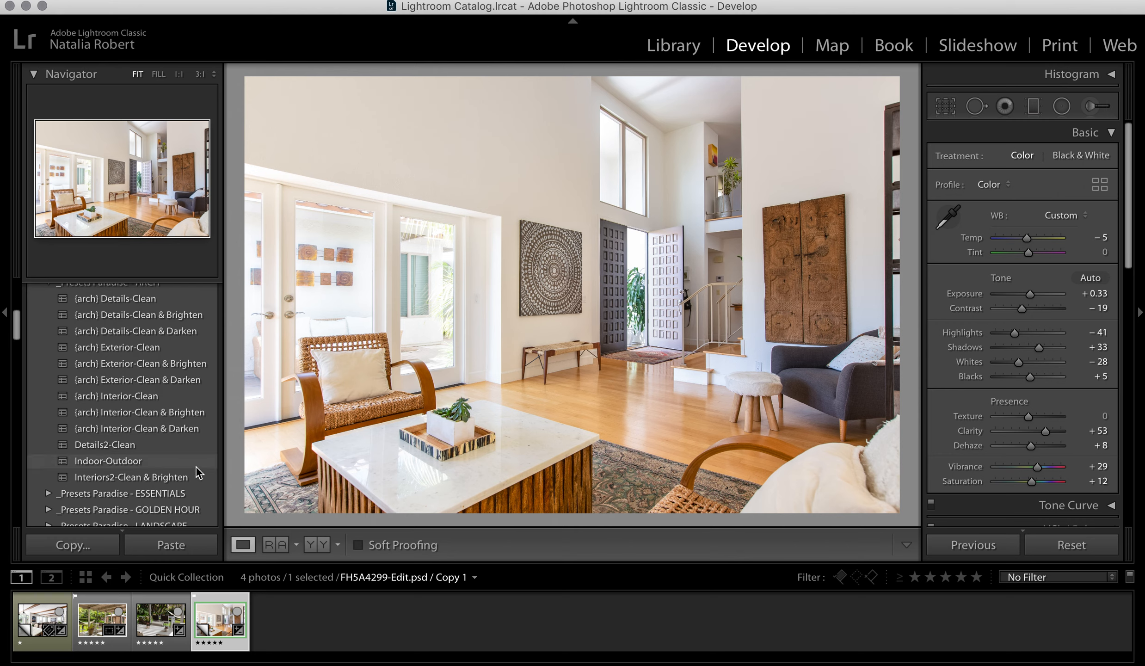
# - Reselect the brush adjustment on the front door, review the available local effect presets, and close the brush without changes
pyautogui.click(1089, 107)
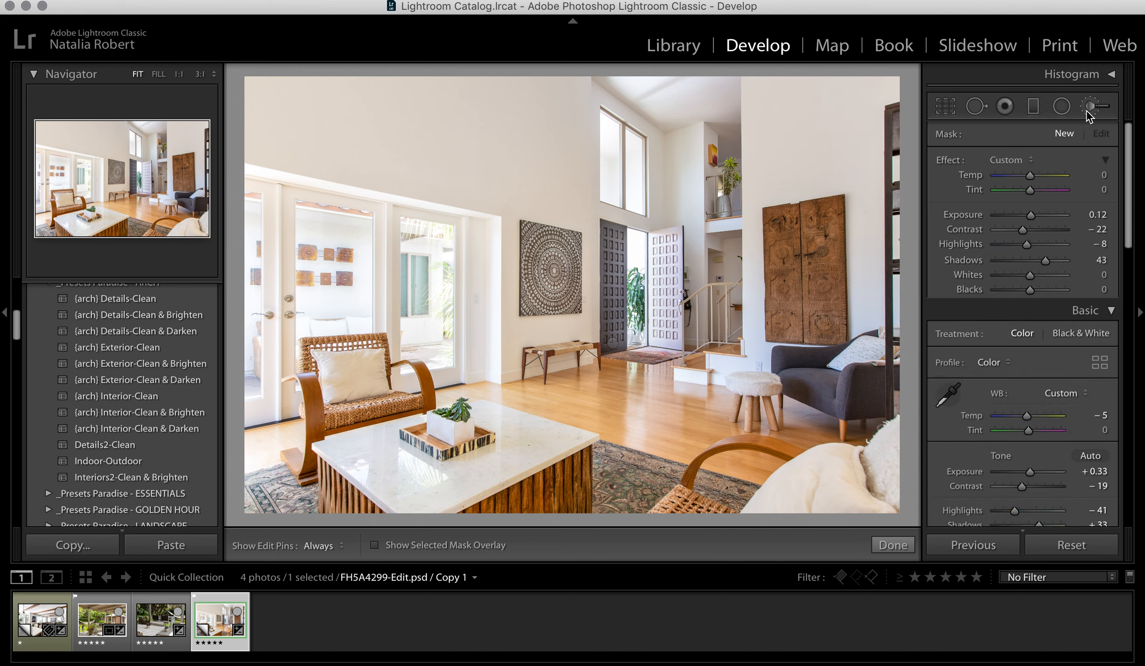
pyautogui.click(612, 343)
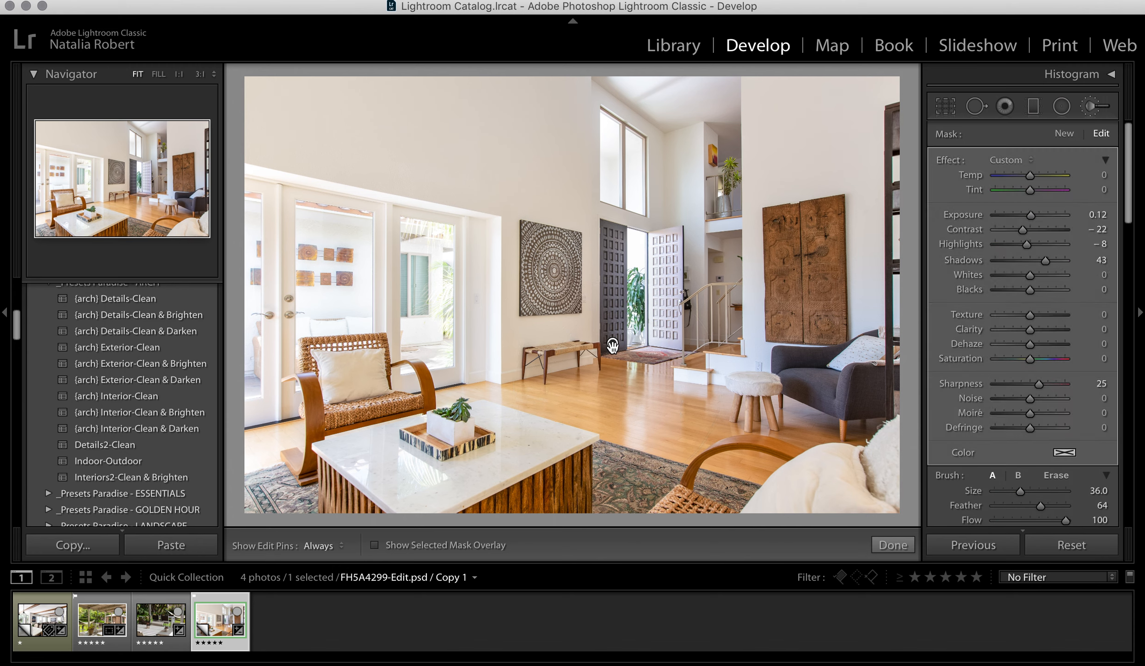
pyautogui.click(1029, 160)
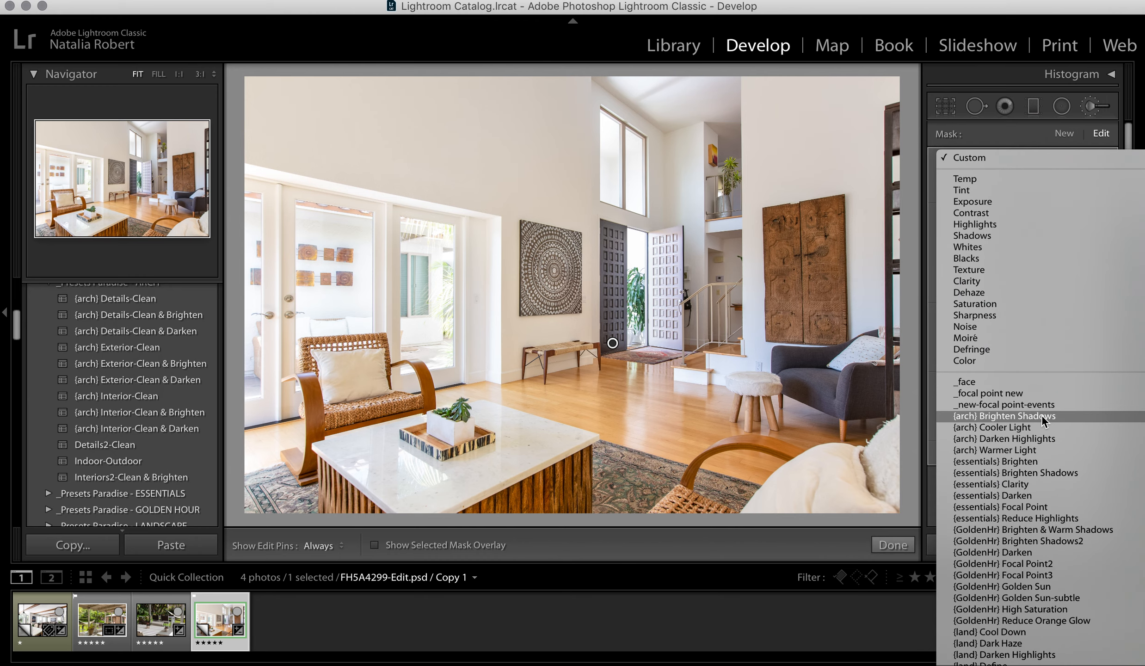
pyautogui.click(816, 544)
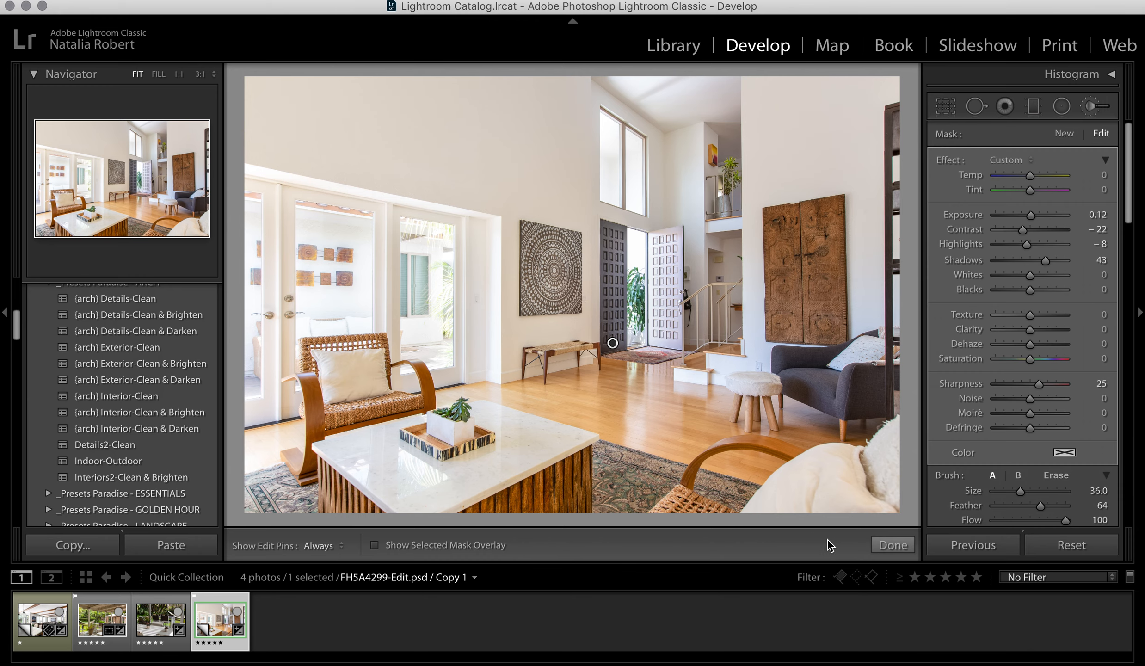
pyautogui.click(887, 545)
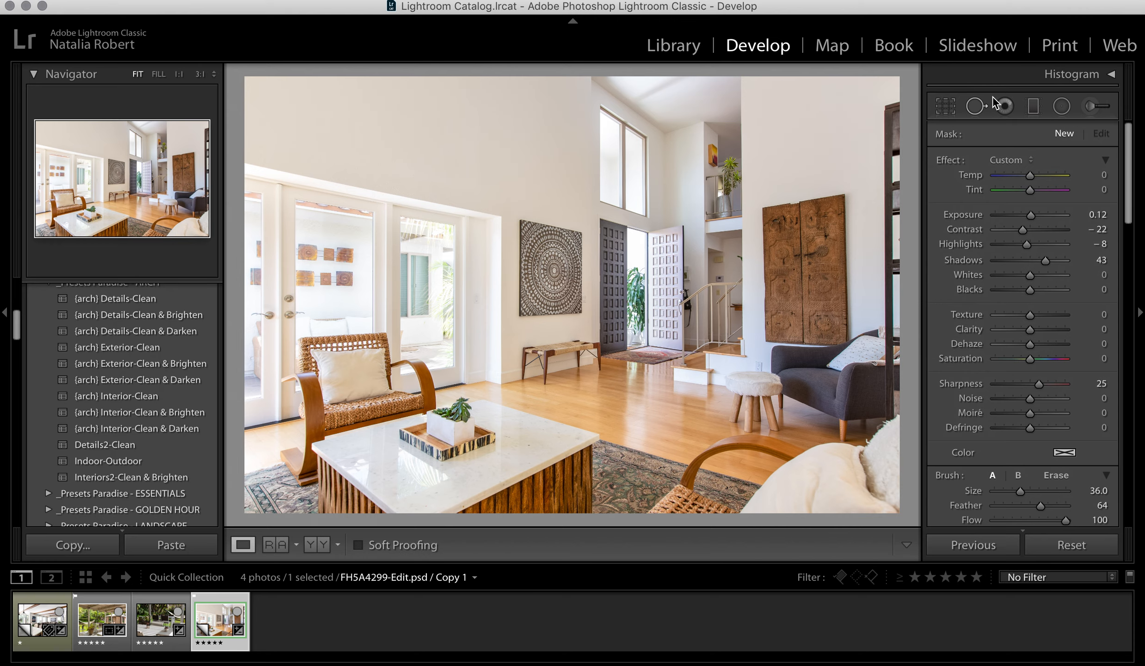
# - Review the local effect presets available for the Graduated Filter and close the filter without changes
pyautogui.click(1034, 111)
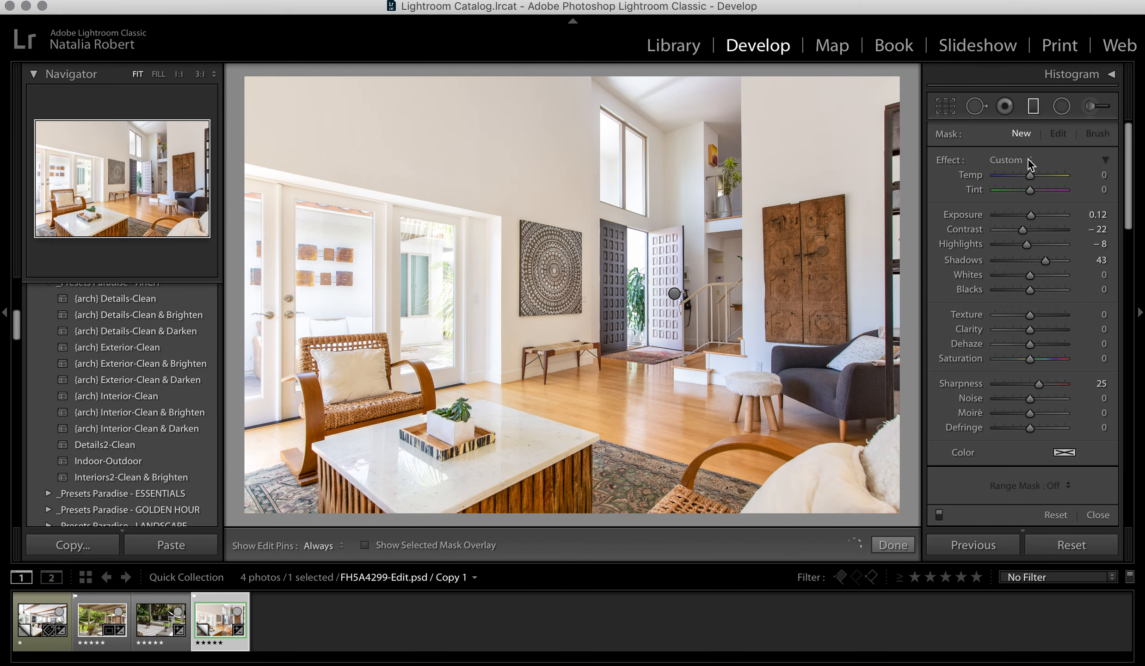
pyautogui.click(1027, 159)
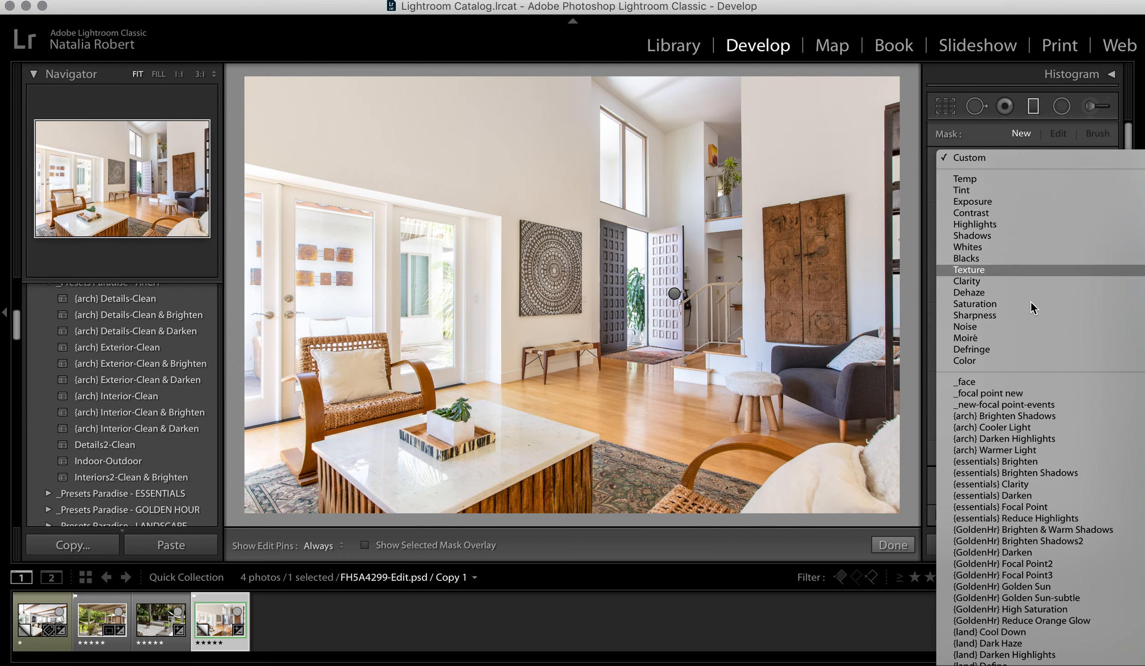
pyautogui.click(778, 557)
pyautogui.click(886, 543)
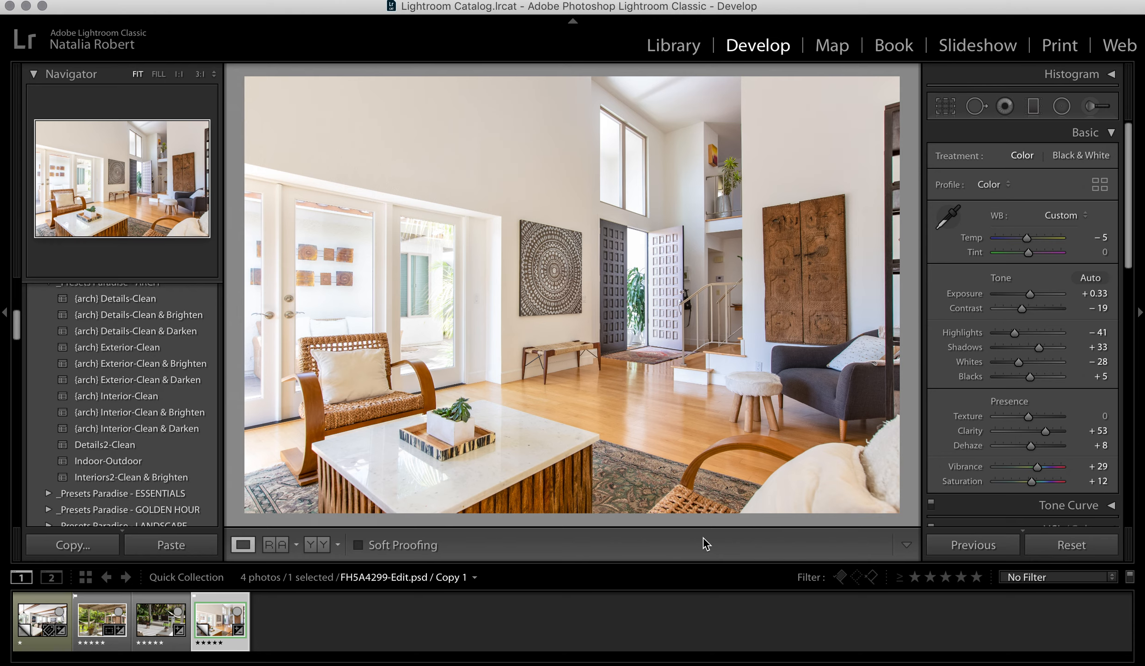
# - Revisit the patio photo FH5A4243.CR2 and open the interior photo FH5A0077-Edit.psd / Copy 1
pyautogui.click(103, 623)
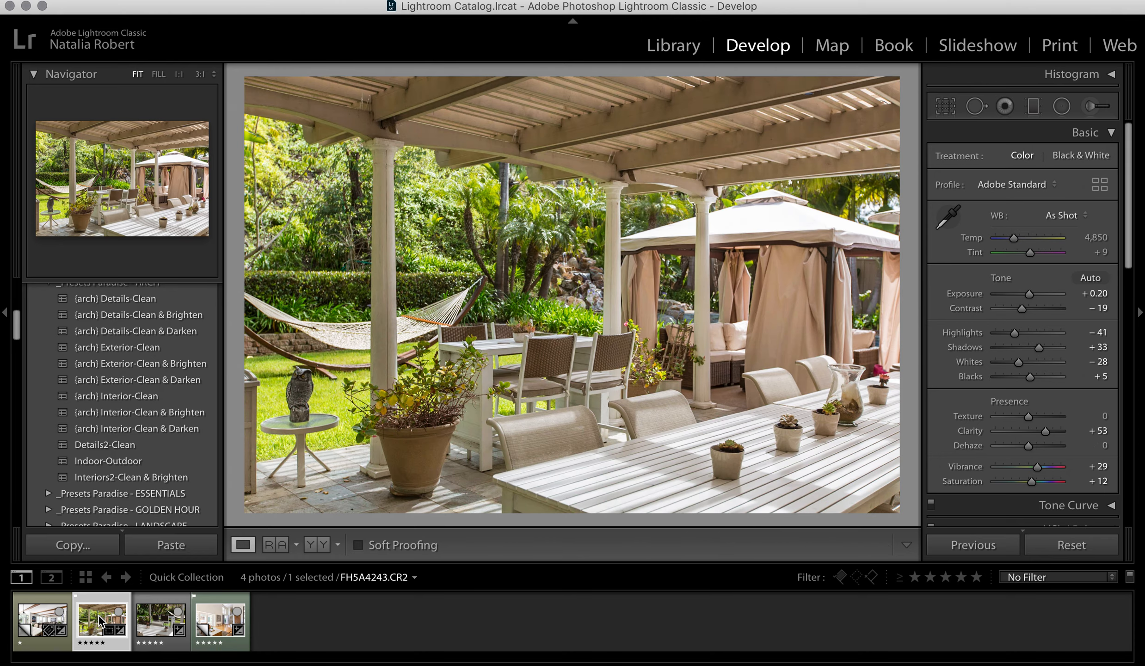
pyautogui.click(46, 620)
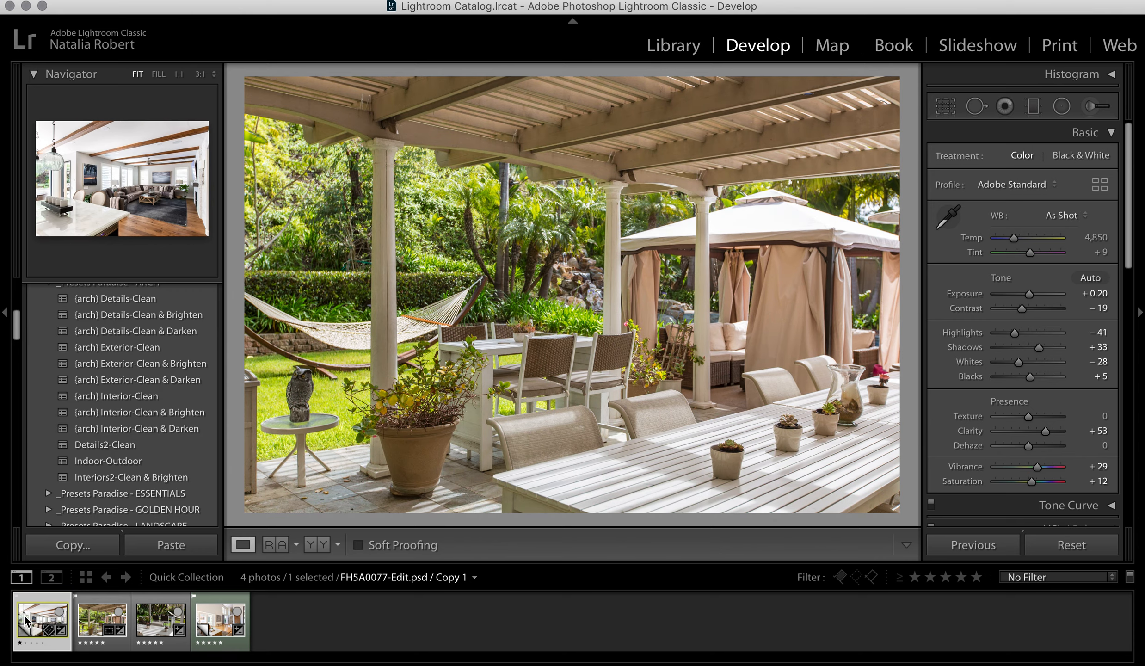